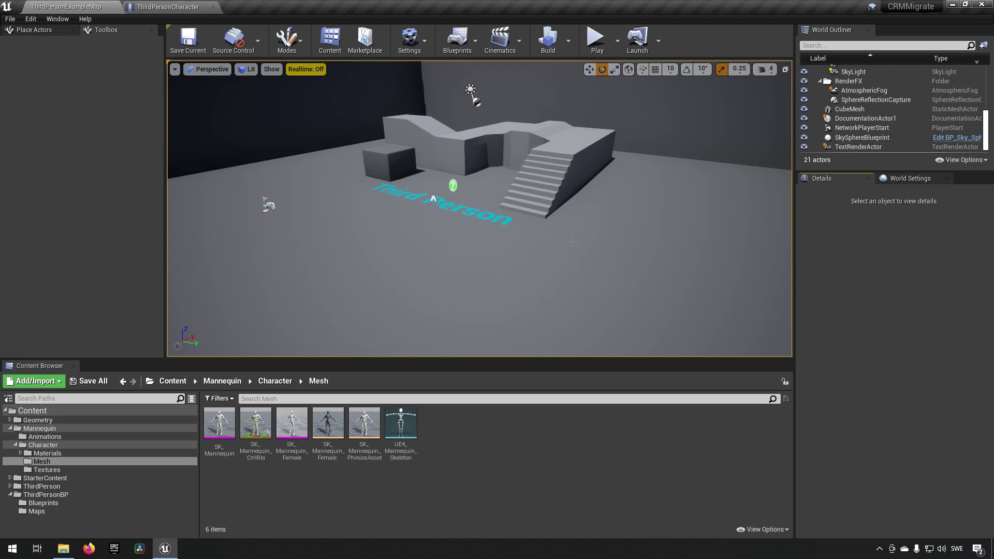
- Create a new level sequence from the Cinematics menu and save it as NewLevelSequence2
left_click(515, 46)
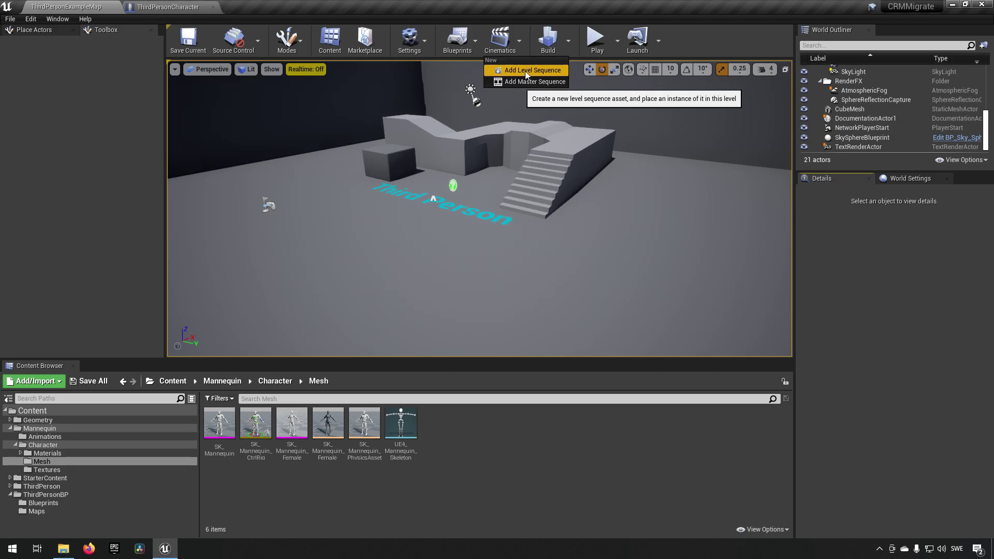
left_click(528, 72)
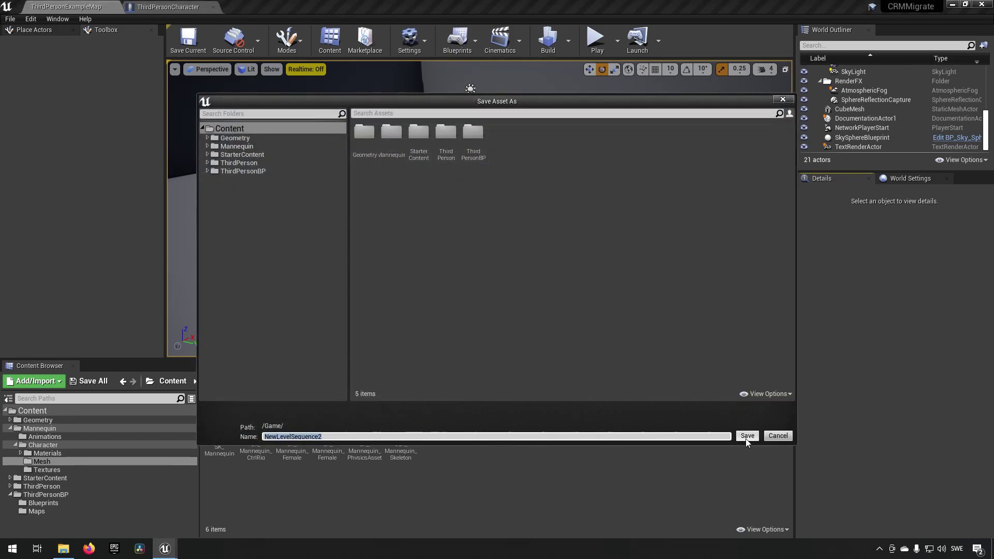
left_click(746, 439)
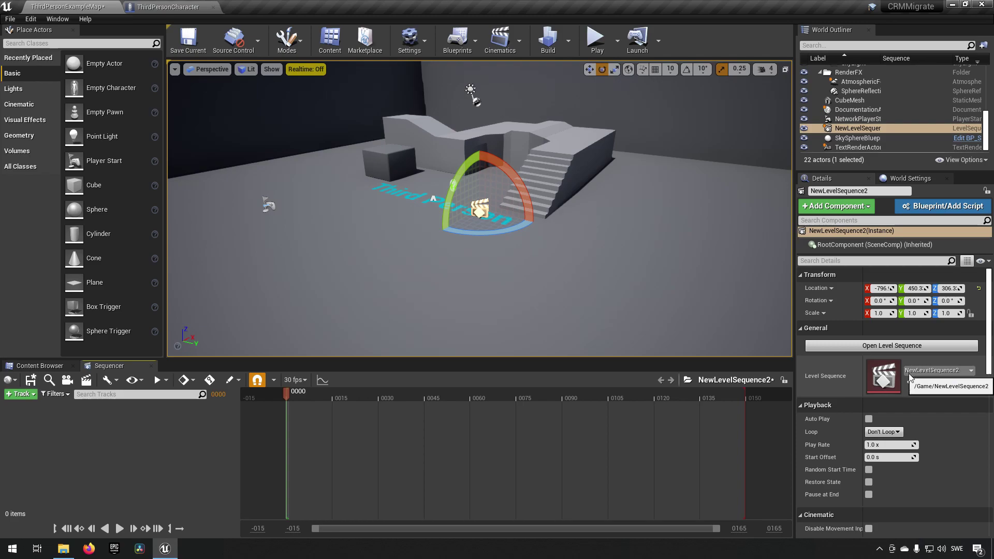
- Place SK_Mannequin in the level and bind it as a track in the sequence
left_click(38, 366)
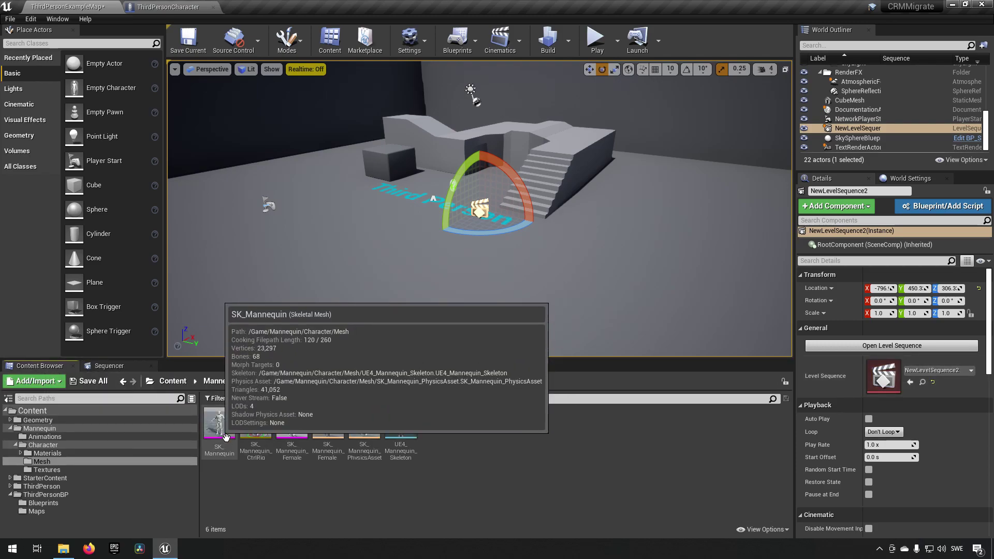
left_click_drag(225, 437, 489, 239)
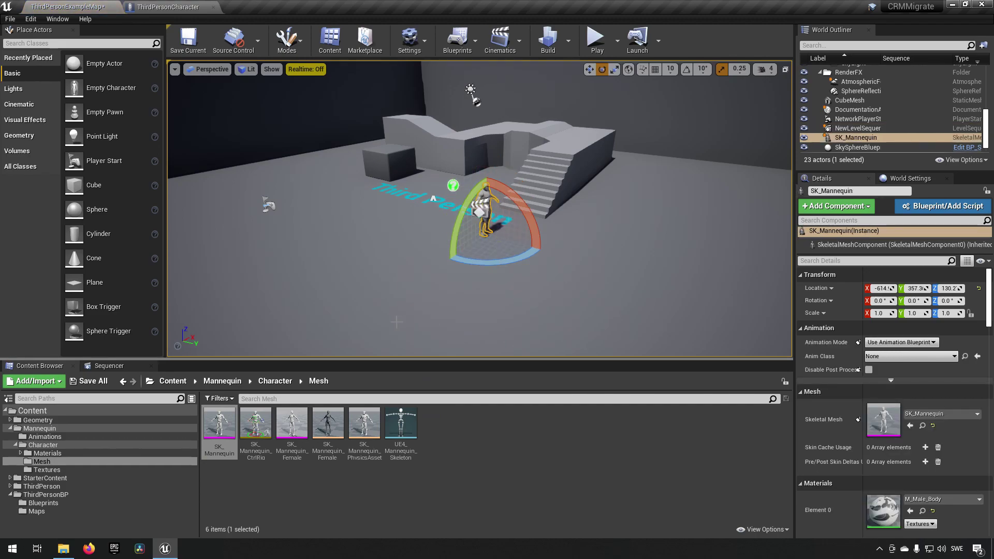
left_click(108, 366)
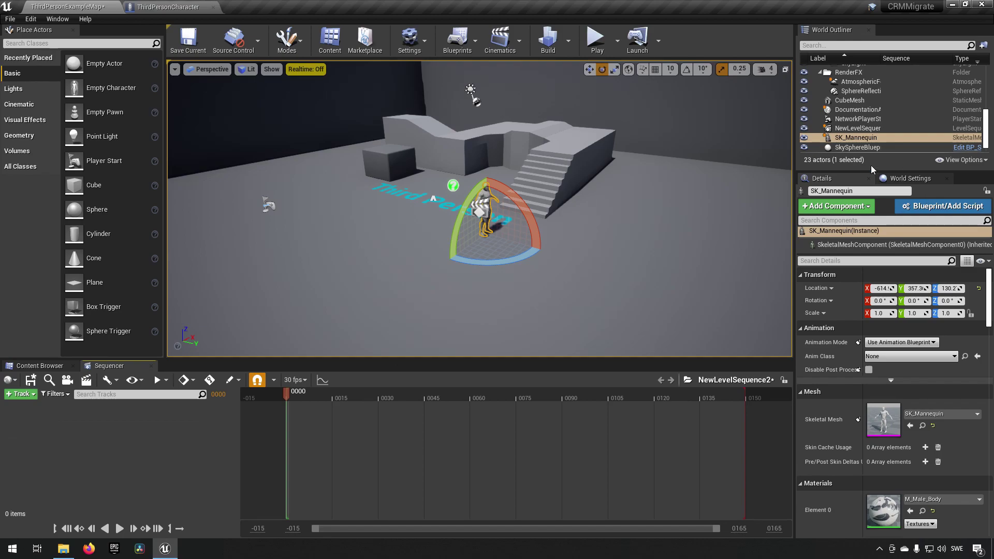
left_click_drag(857, 137, 108, 432)
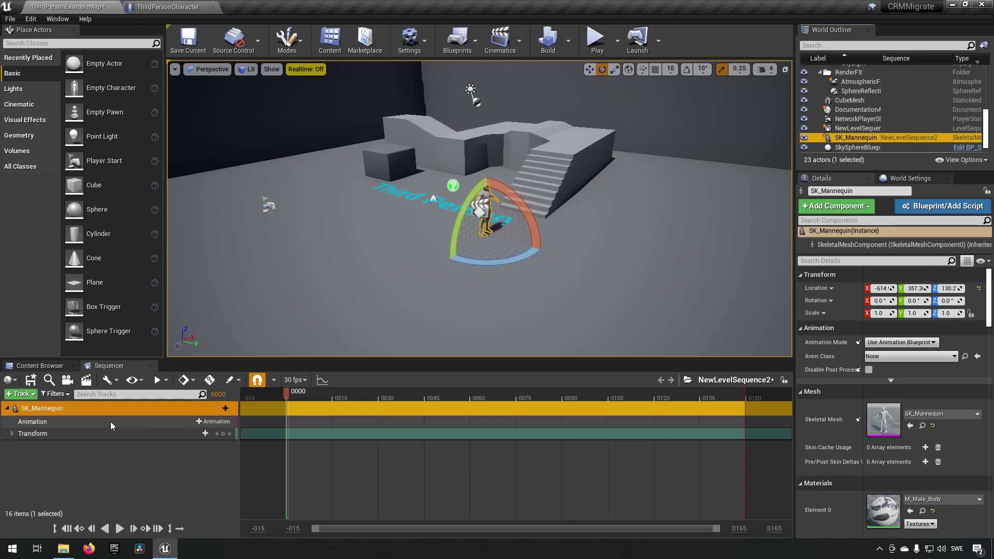
- Assign the ThirdPersonRun animation to the SK_Mannequin track and preview the run
left_click(213, 422)
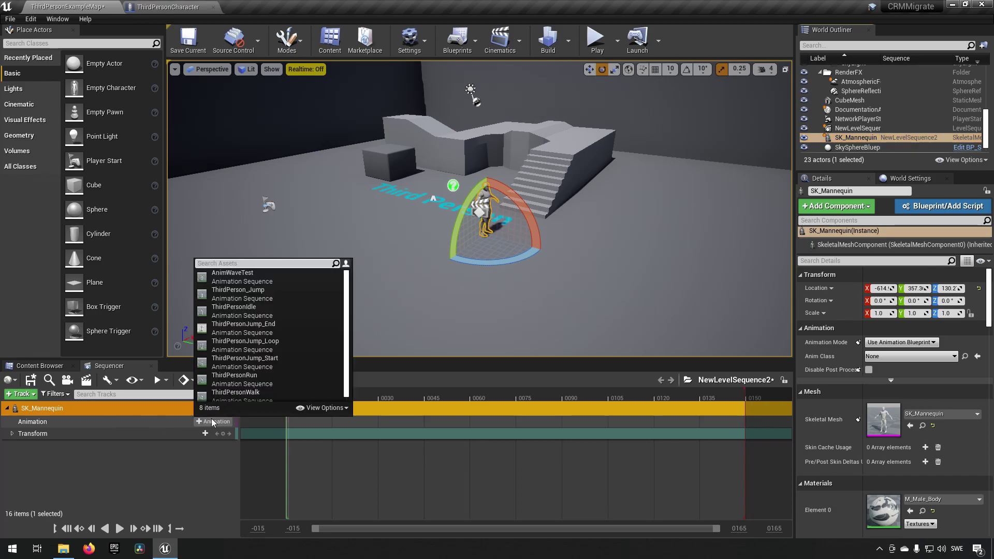
scroll(291, 390, "up", 1)
left_click(274, 383)
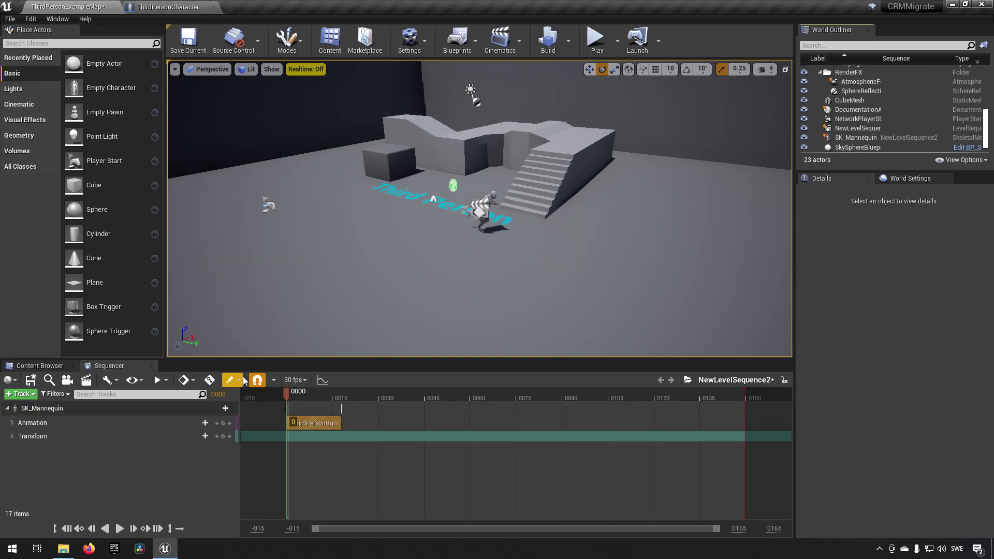
left_click_drag(465, 284, 466, 222)
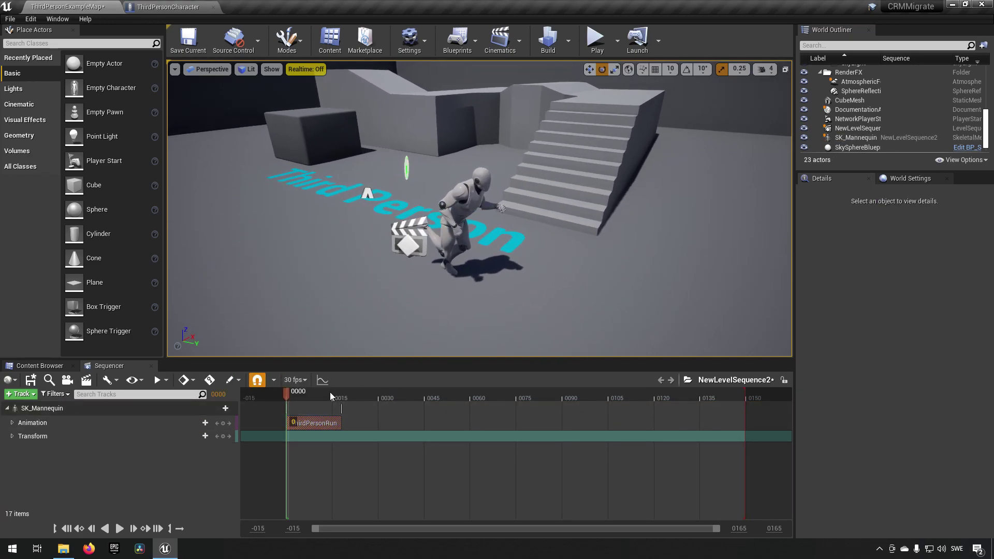
mouse_move(284, 394)
left_mouse_down()
mouse_move(342, 393)
mouse_move(287, 391)
left_mouse_up()
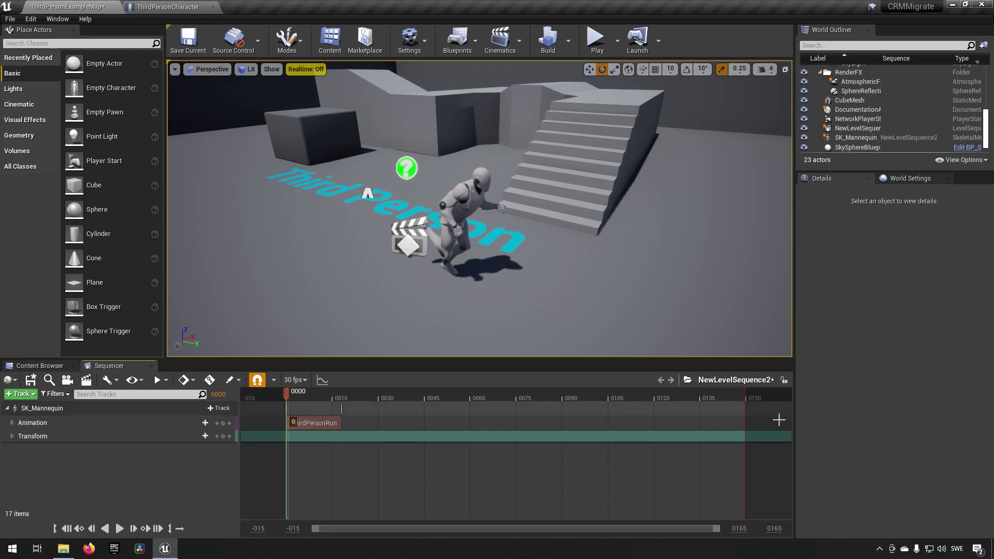
- Pull the sequence's red end marker in to the last frame of the ThirdPersonRun clip
left_click_drag(752, 399, 355, 392)
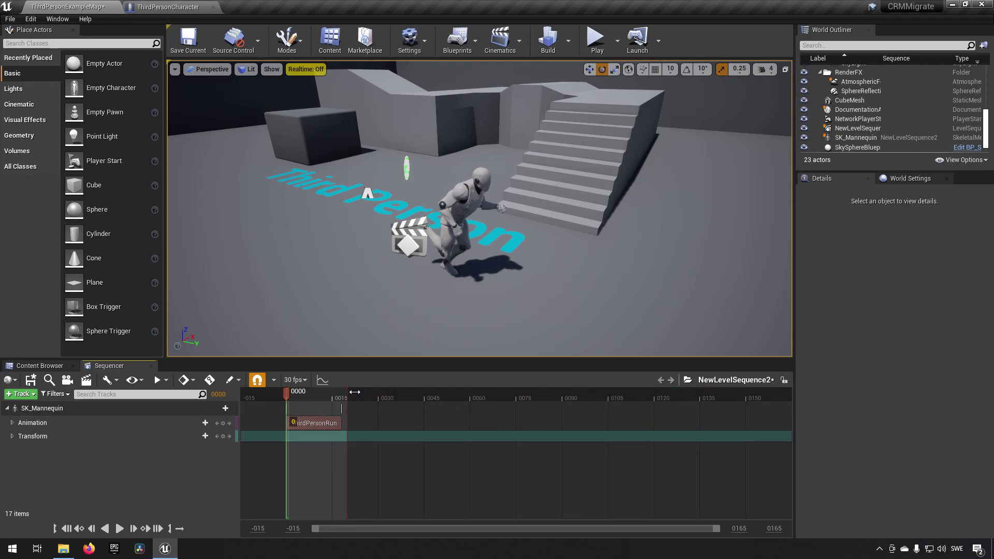
scroll(402, 448, "up", 5, "ctrl")
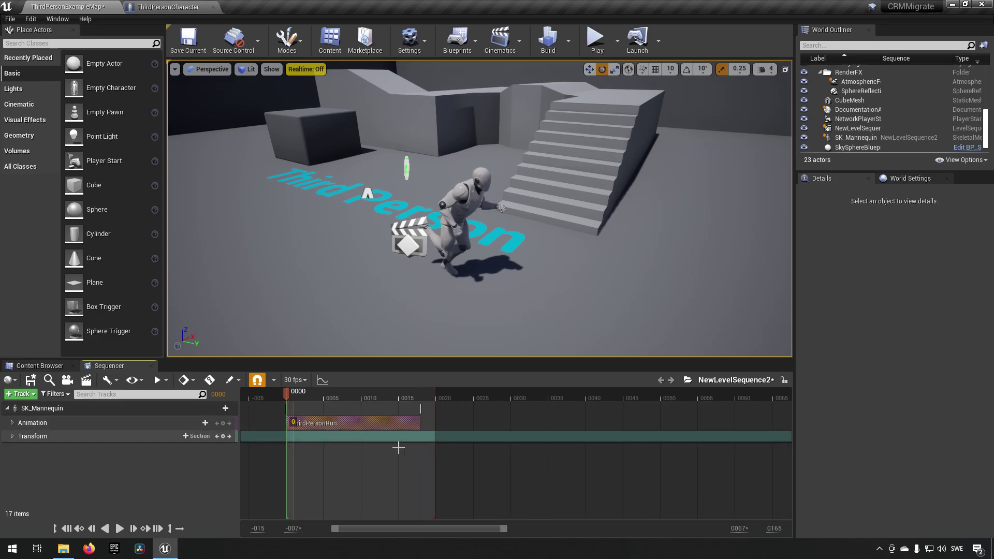
scroll(409, 449, "up", 2, "ctrl")
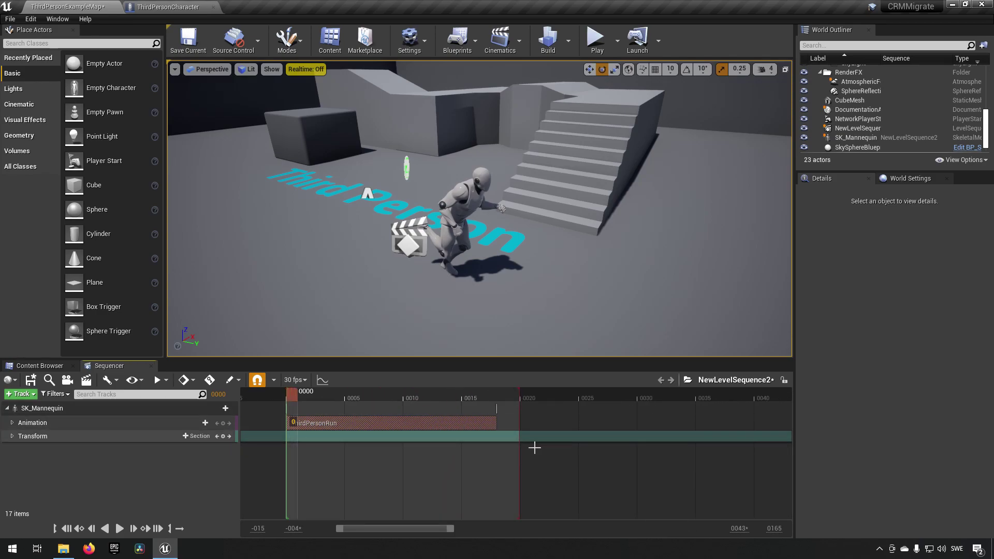
scroll(479, 453, "up", 1, "ctrl")
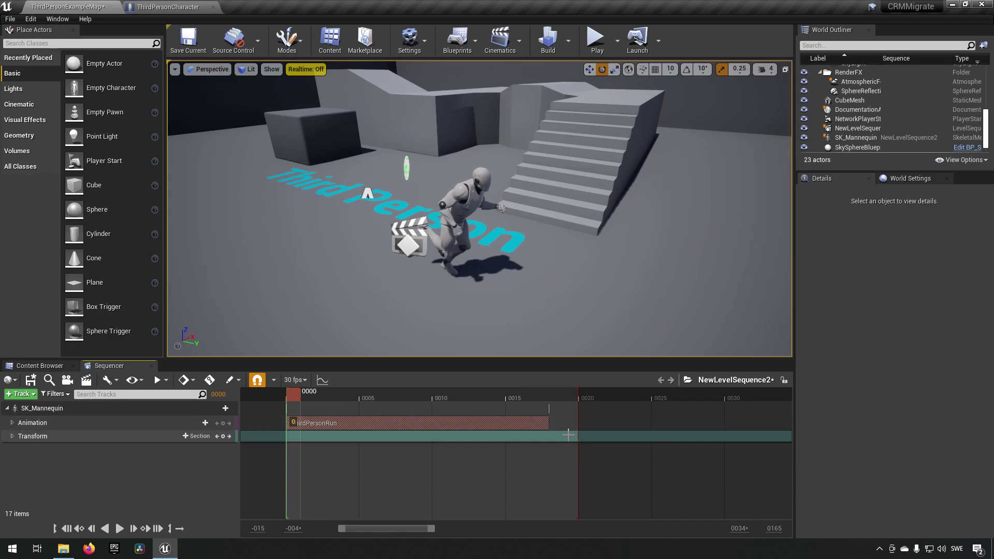
left_click_drag(579, 397, 548, 397)
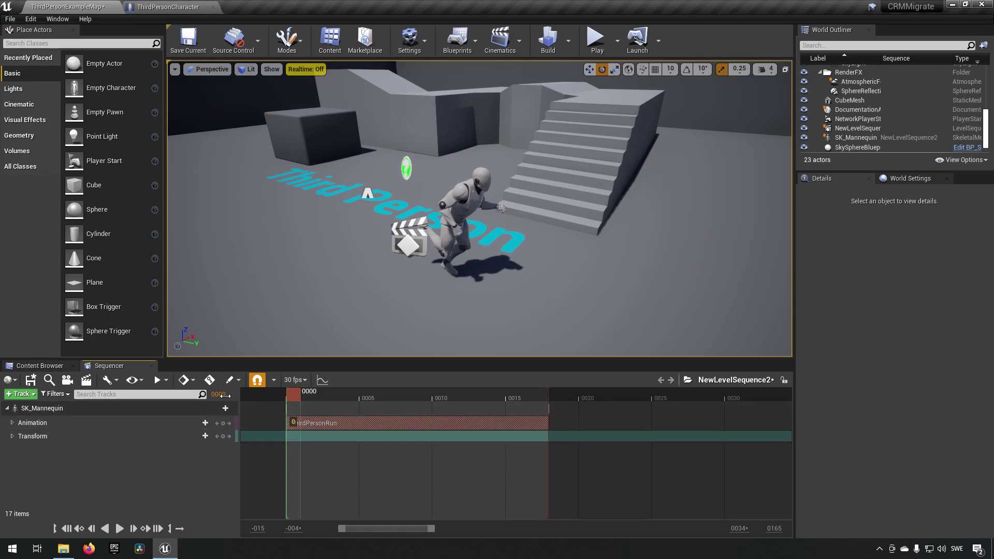
mouse_move(319, 394)
left_mouse_down()
mouse_move(577, 392)
mouse_move(289, 392)
mouse_move(299, 394)
left_mouse_up()
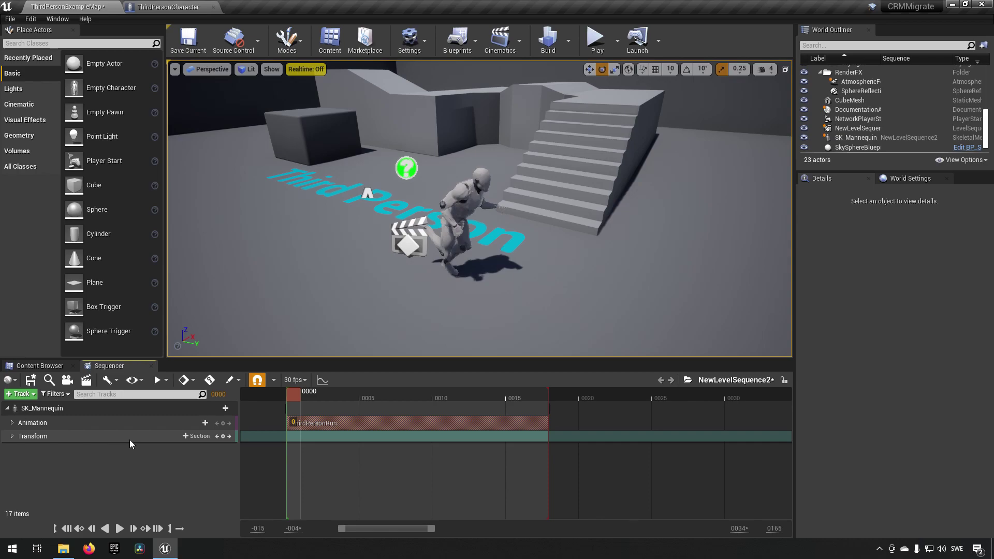
- Bake the SK_Mannequin track to SK_Mannequin_CtrlRig with Reduce Keys unchecked
left_click(113, 409)
right_click(112, 409)
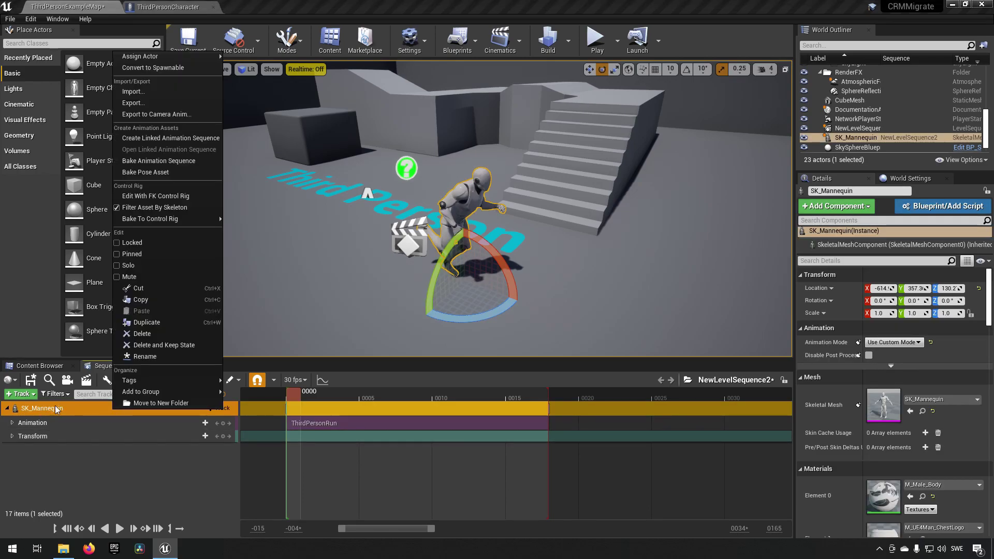
mouse_move(151, 394)
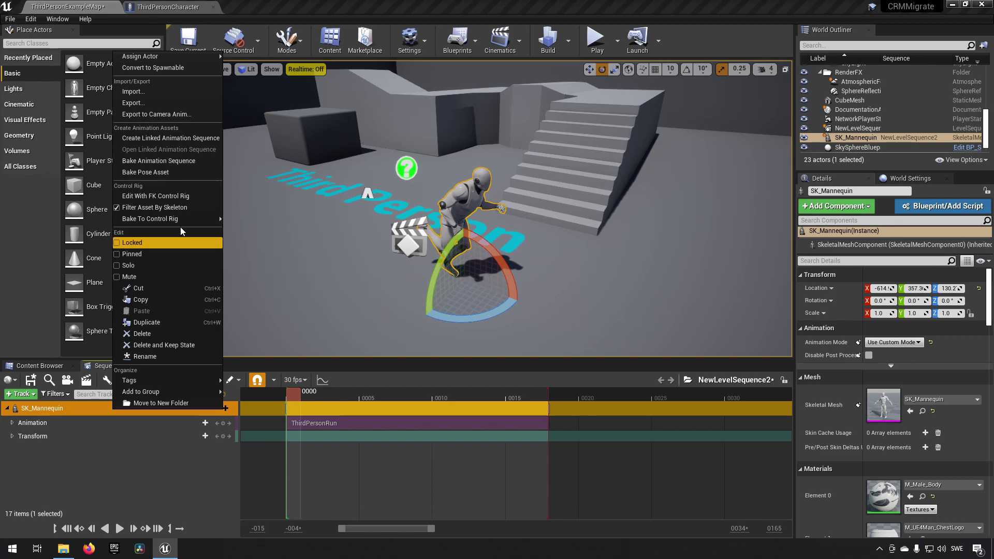
mouse_move(180, 221)
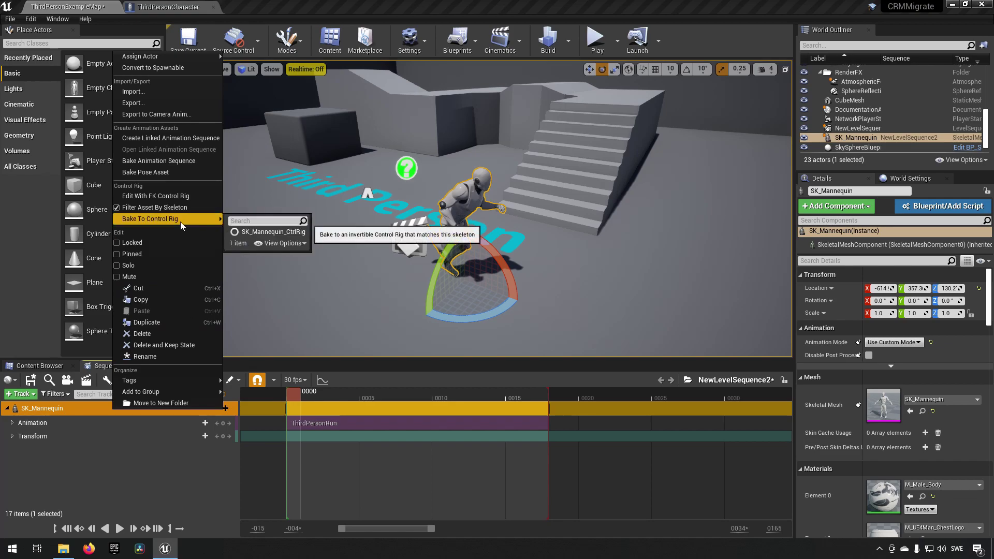
left_click(281, 231)
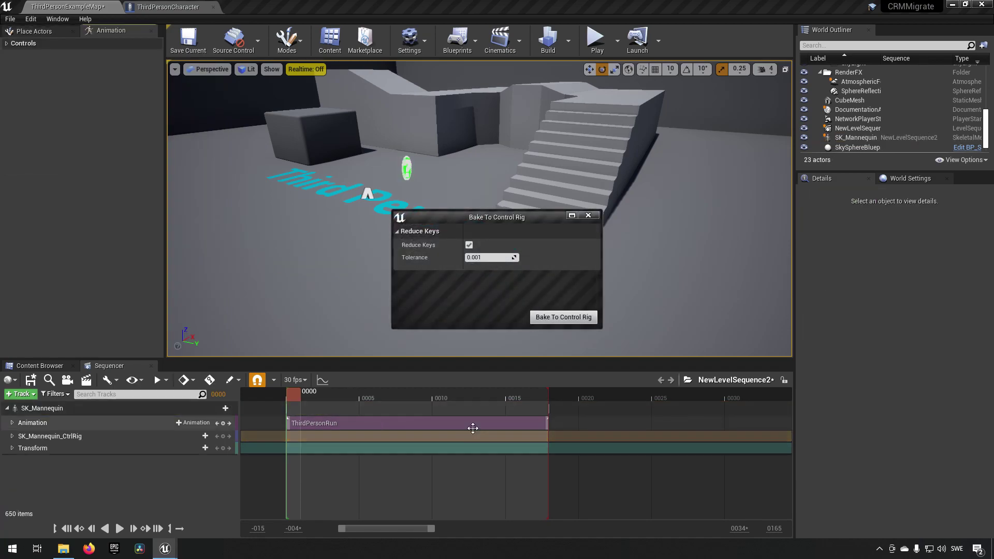
left_click(469, 245)
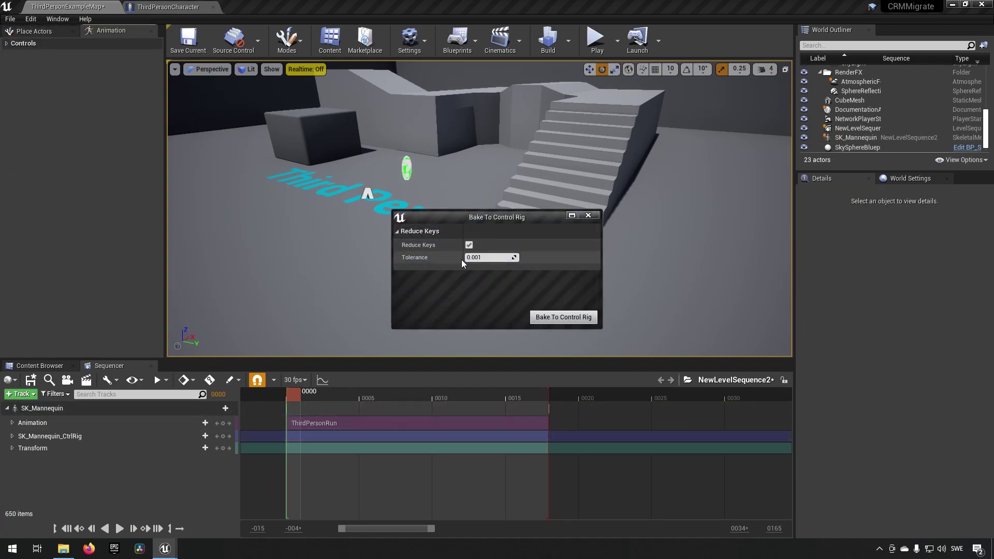
left_click(550, 322)
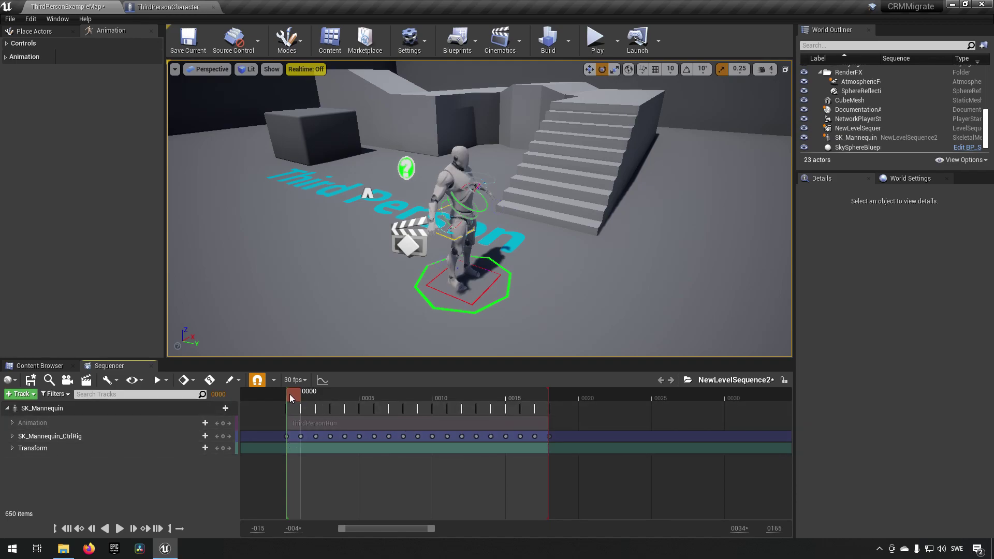
- Rotate the head control about 56 degrees sideways and key that pose
mouse_move(290, 394)
left_mouse_down()
mouse_move(404, 407)
mouse_move(567, 404)
mouse_move(294, 402)
left_mouse_up()
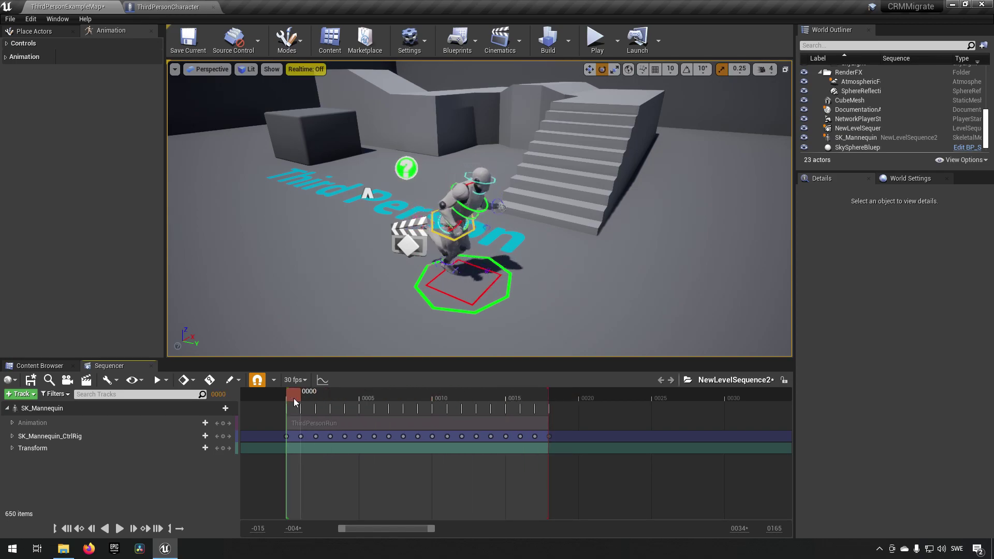
right_click_drag(455, 223, 507, 226)
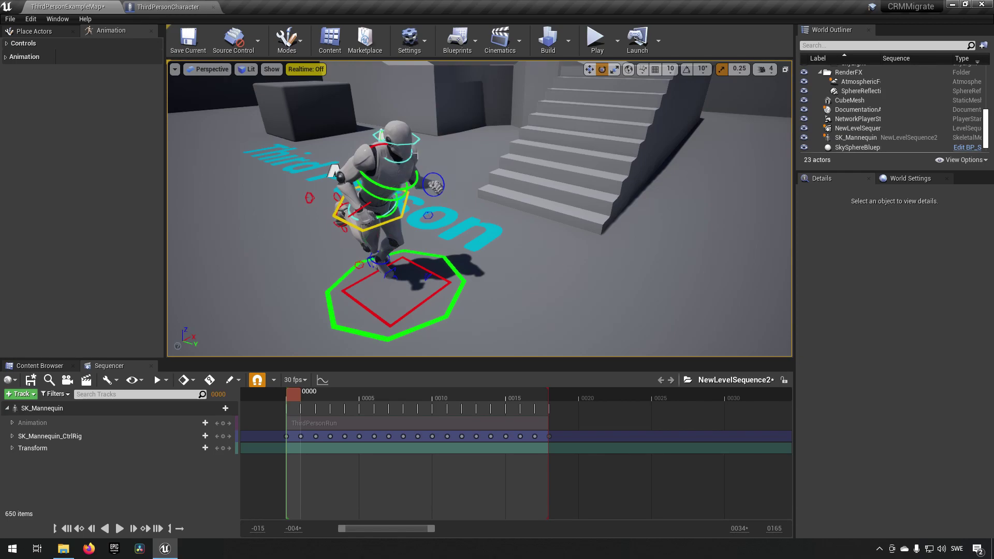
left_click(381, 136)
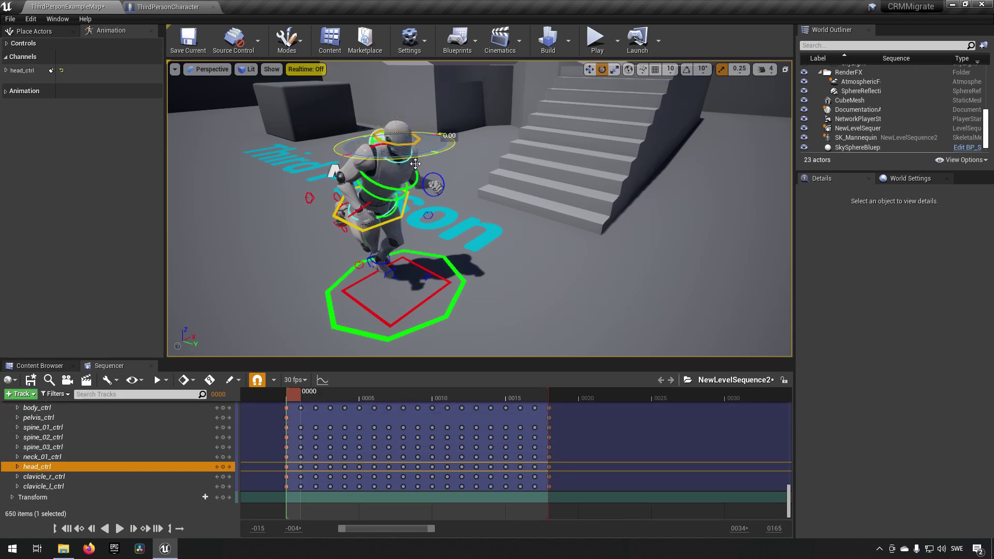
left_click_drag(415, 164, 451, 163)
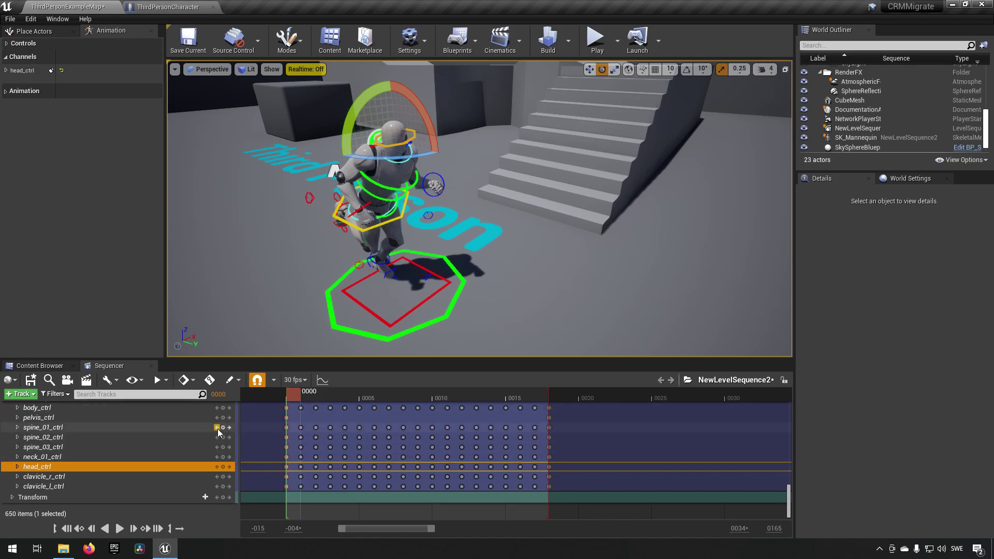
left_click(224, 467)
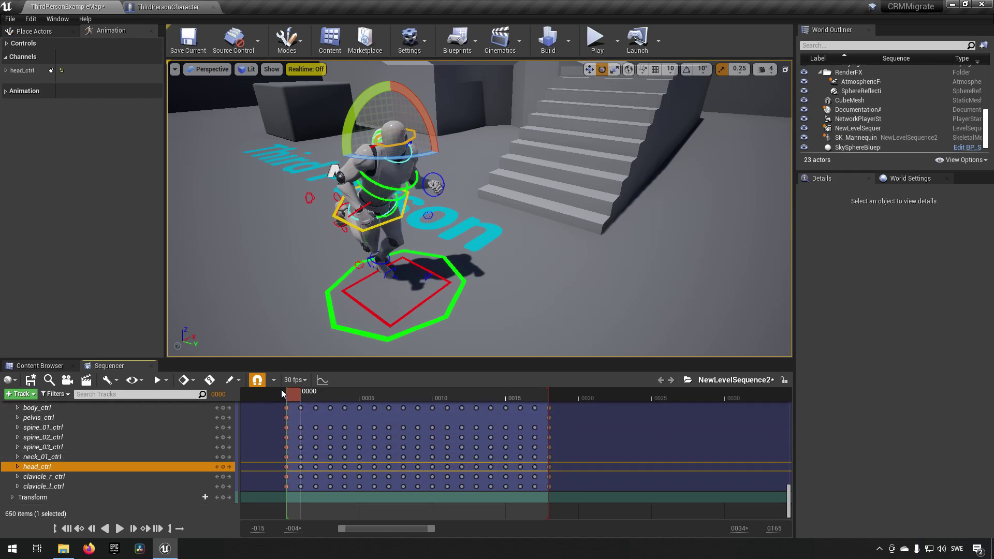
- Delete the head_ctrl keyframes and preview the baked run again
mouse_move(296, 391)
left_mouse_down()
mouse_move(307, 394)
mouse_move(291, 396)
left_mouse_up()
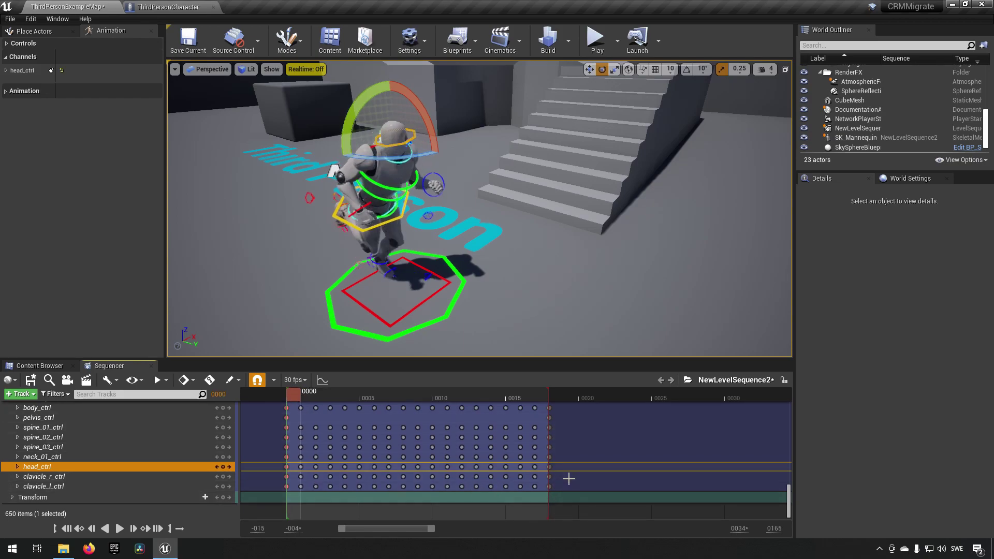
left_click_drag(561, 467, 302, 472)
key("Delete")
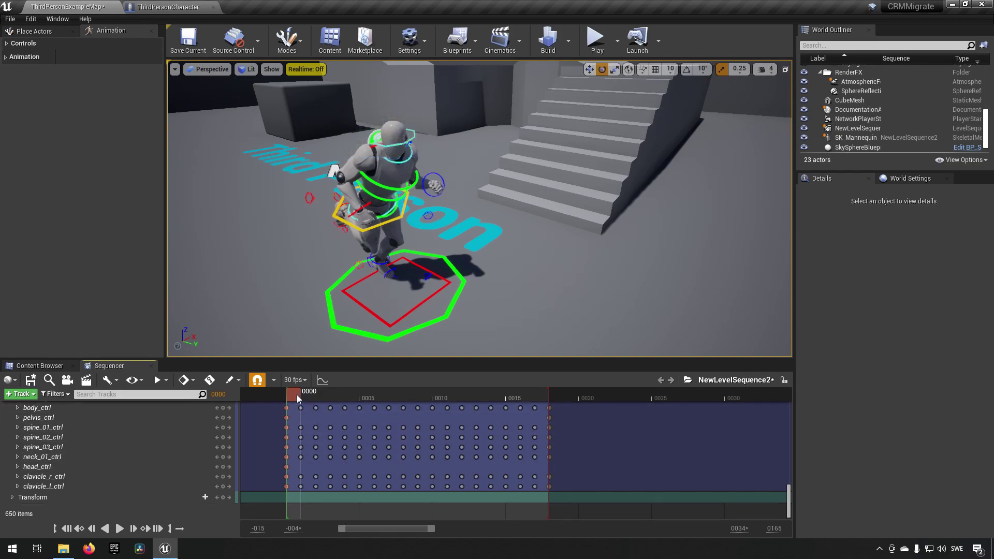
mouse_move(296, 394)
left_mouse_down()
mouse_move(558, 399)
mouse_move(287, 391)
left_mouse_up()
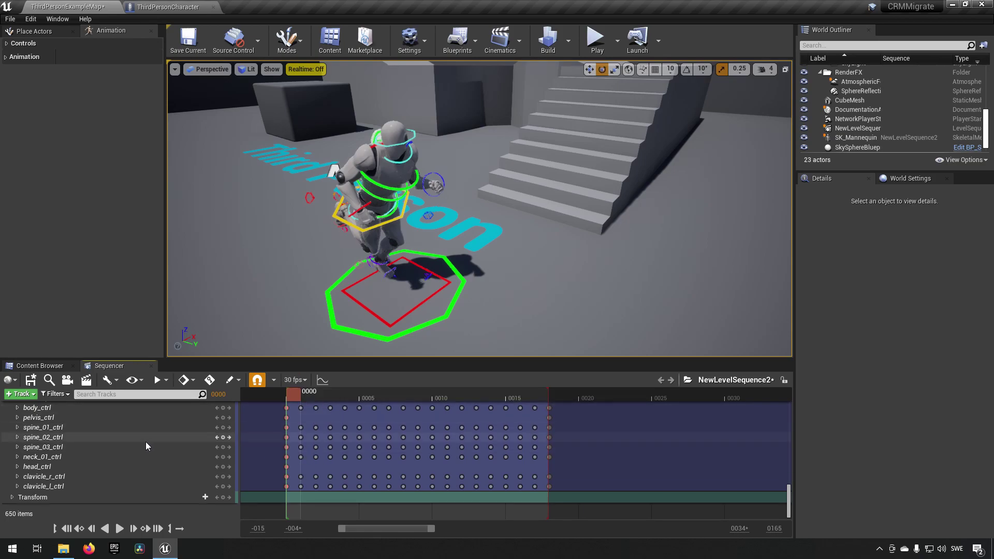
- Select hand_r_ctrl and move the right hand up and left beside the head
left_click(342, 223)
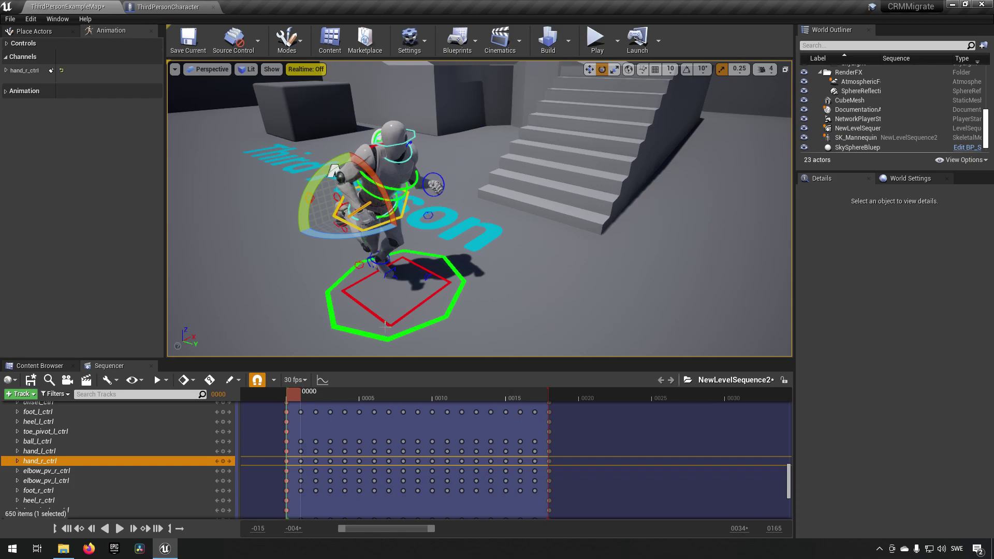
key("w")
key("e")
key("w")
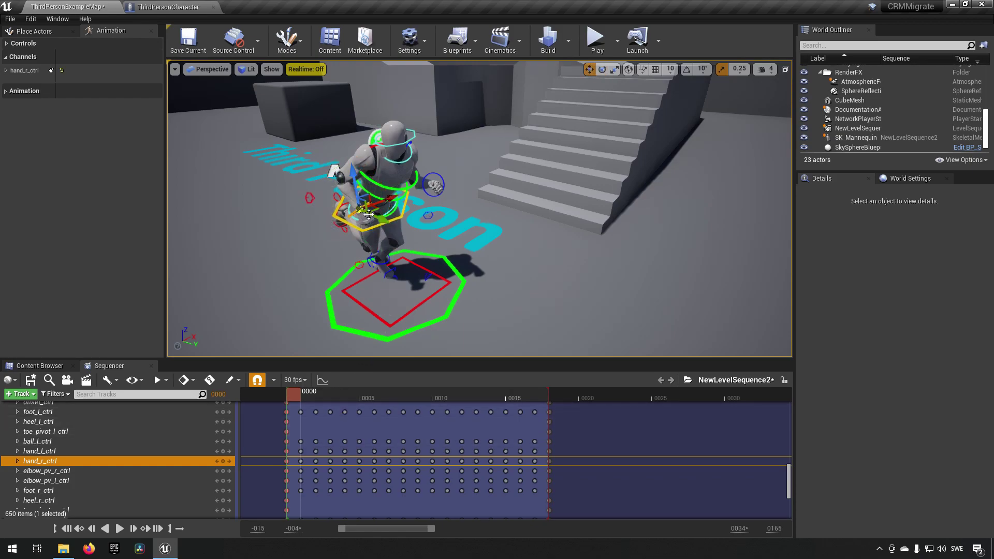
left_click_drag(359, 208, 332, 130)
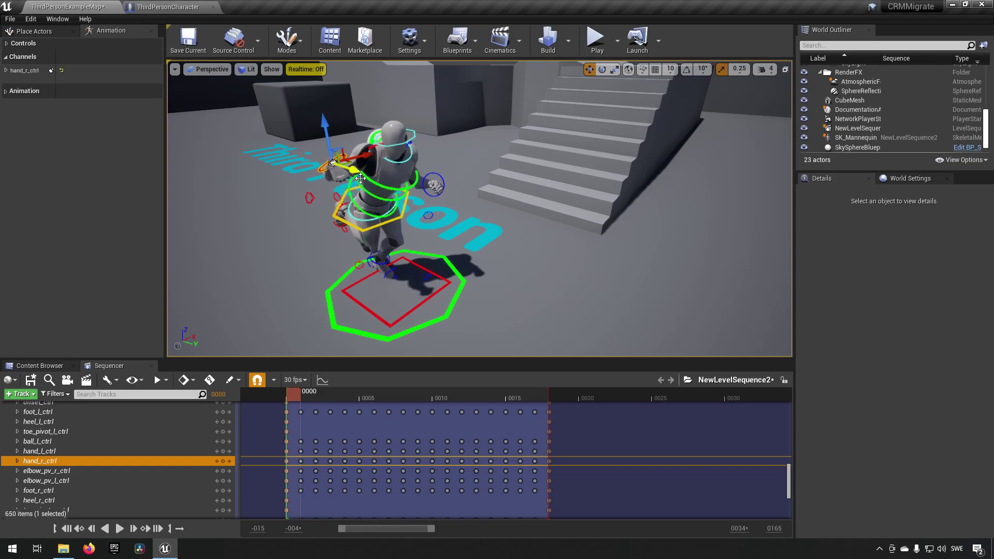
- Rotate the raised right hand upright, starting around 30 degrees and refining
key("e")
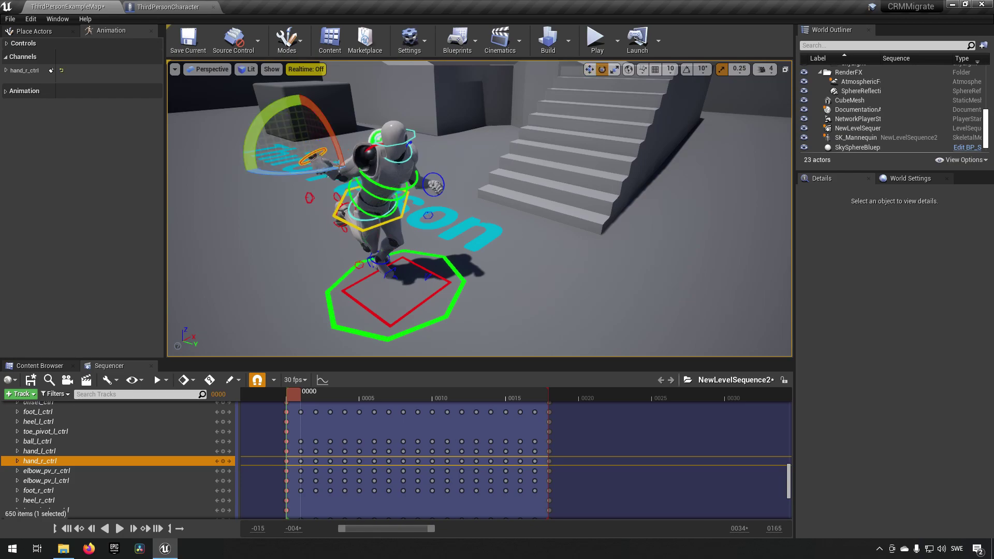
left_click_drag(334, 137, 318, 165)
left_click(250, 174)
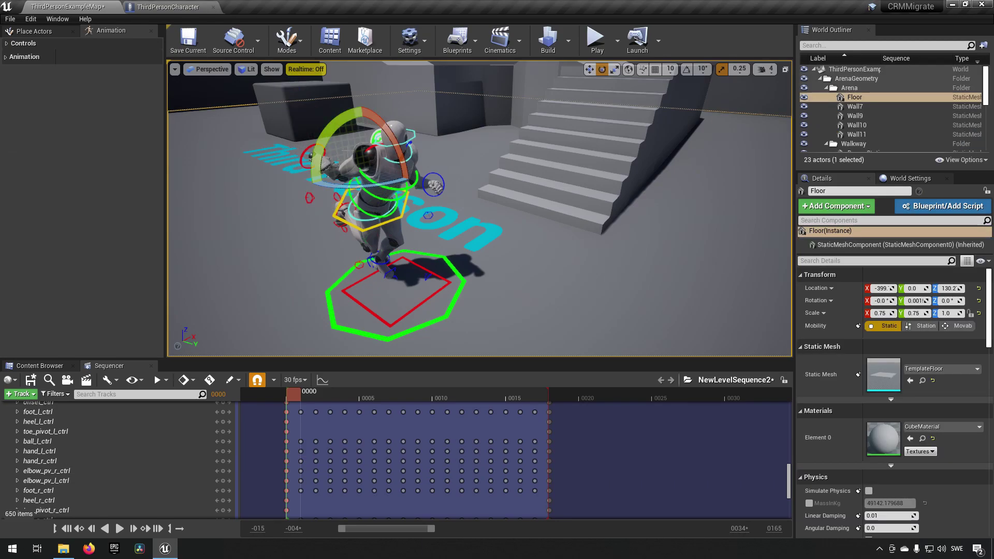
left_click(316, 164)
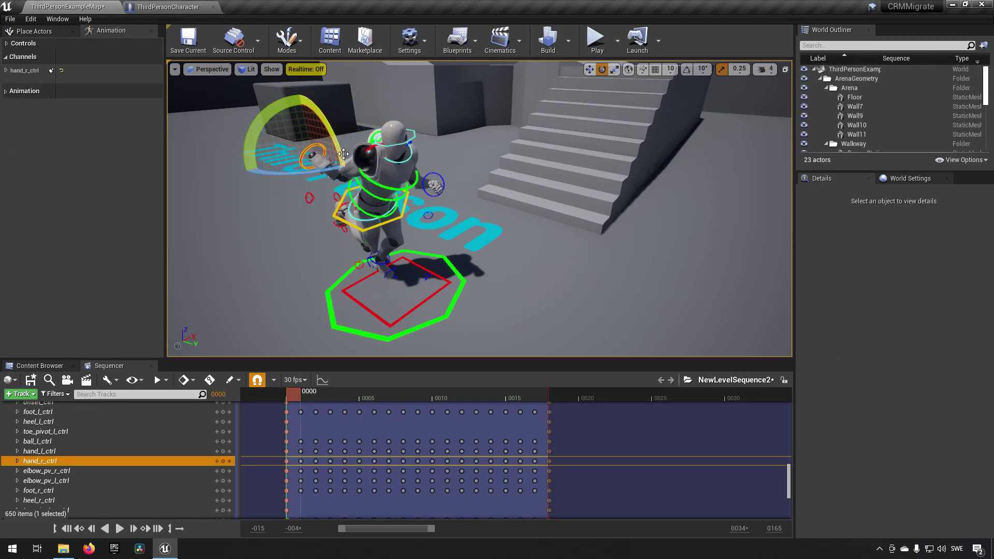
left_click_drag(316, 161, 331, 137)
left_click_drag(291, 112, 286, 121)
left_click_drag(347, 159, 191, 191)
left_click_drag(254, 129, 502, 124)
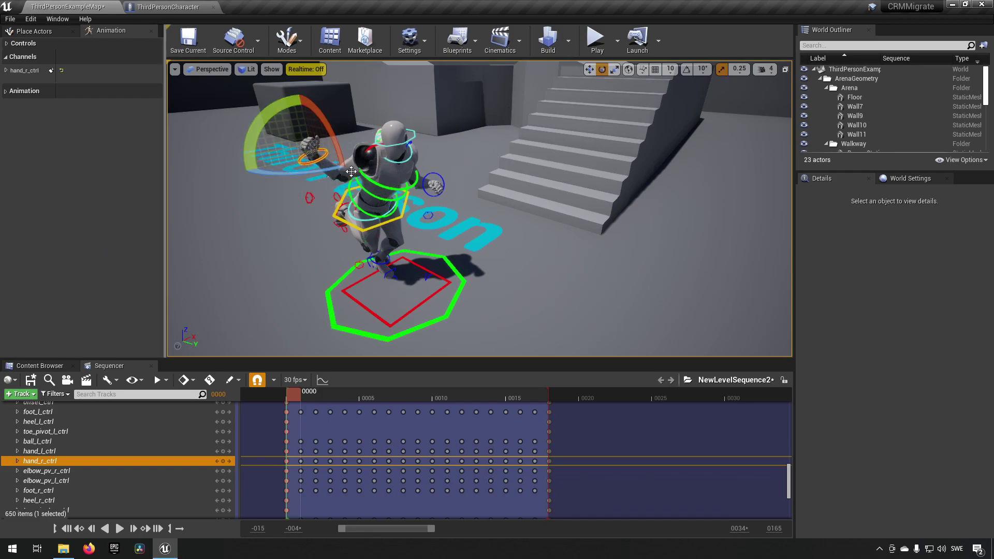
left_click_drag(319, 178, 320, 178)
left_click_drag(465, 207, 281, 156, "alt")
key("w")
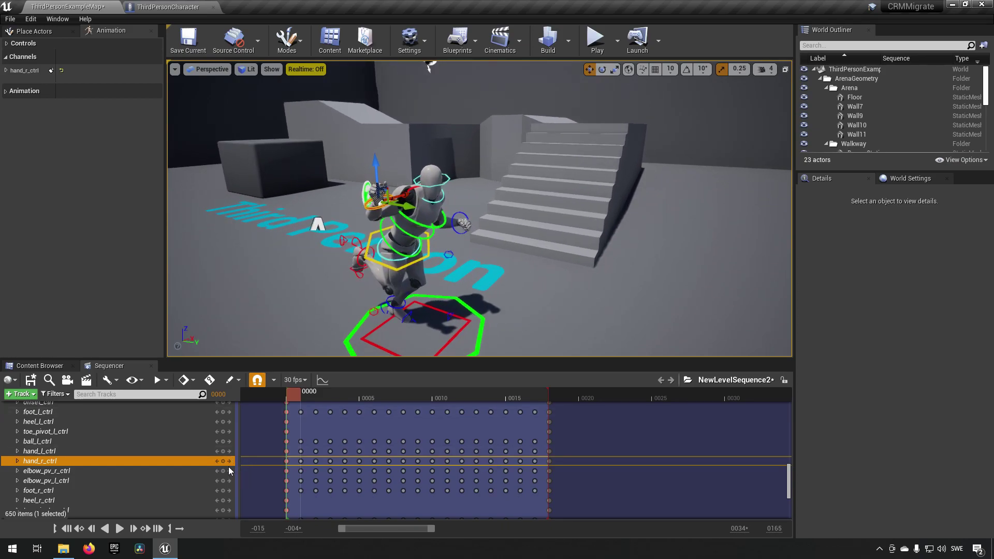
- Key the raised hand pose, then delete all of hand_r_ctrl's per-frame keys
left_click(223, 461)
mouse_move(294, 389)
left_mouse_down()
mouse_move(533, 407)
mouse_move(297, 398)
left_mouse_up()
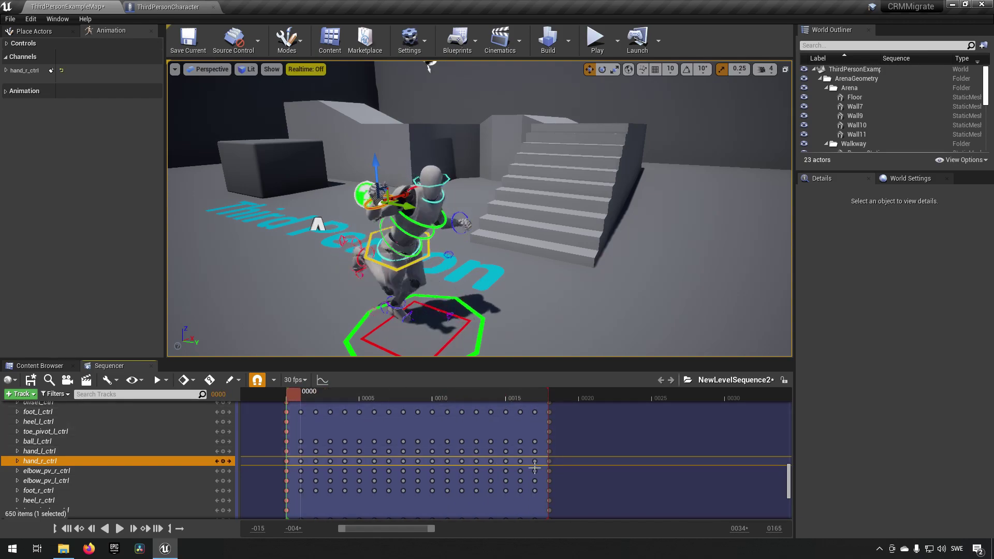
left_click(560, 469)
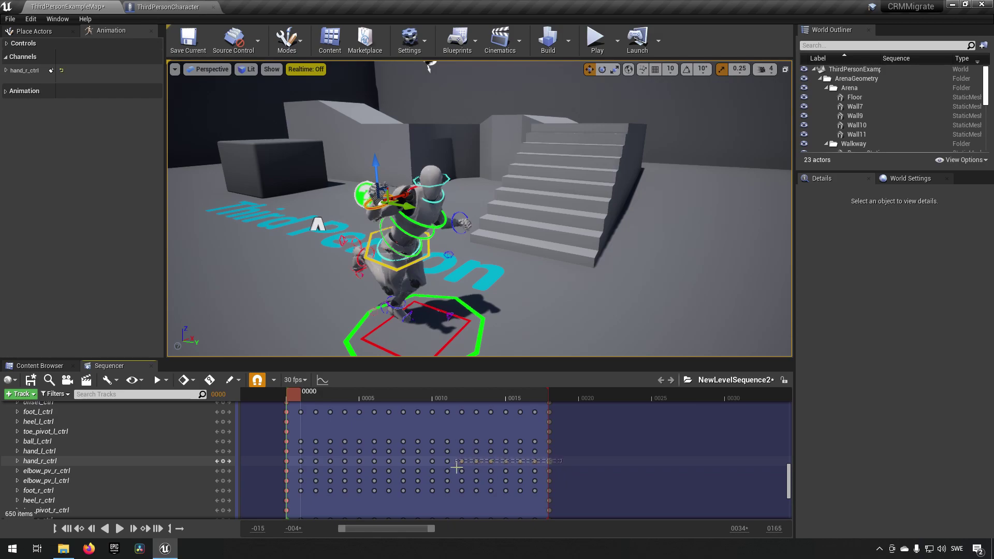
left_click_drag(447, 466, 292, 468)
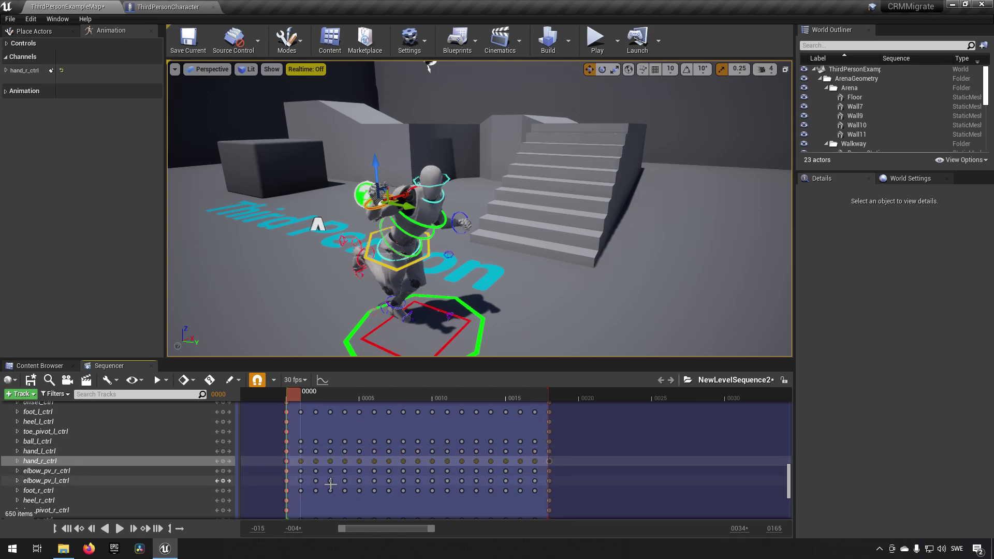
key("Delete")
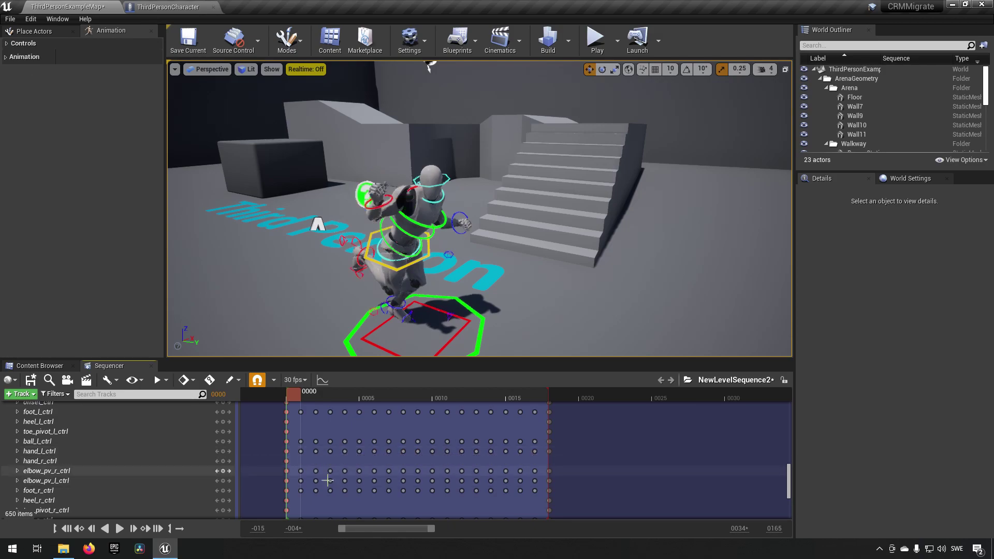
- Re-pose the right hand raised at an early frame and at the last frame
left_click_drag(293, 397, 438, 405)
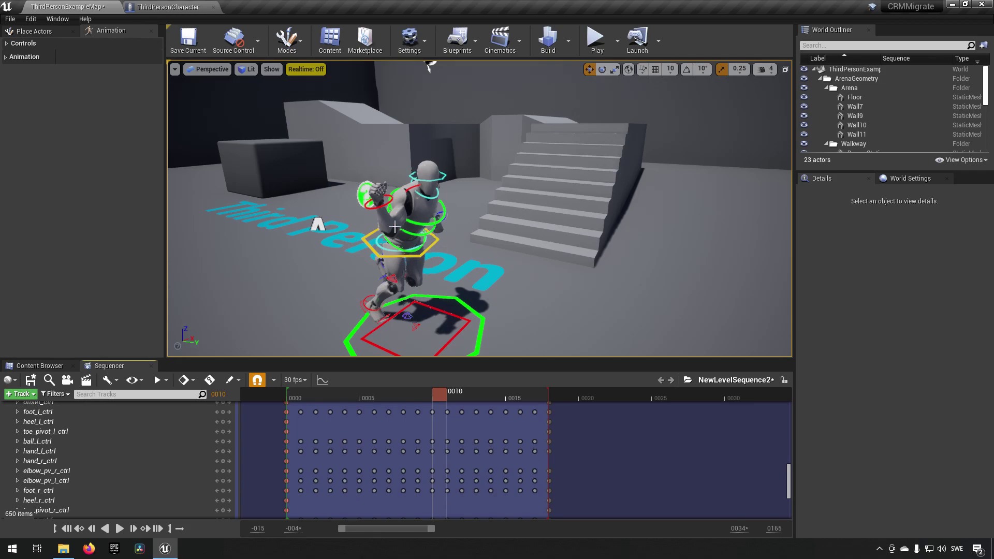
left_click(389, 216)
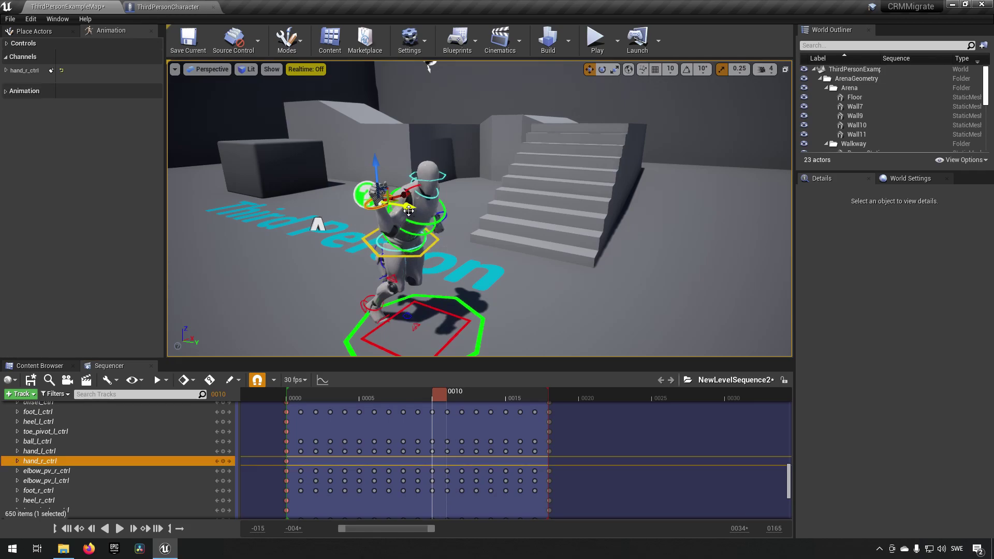
left_click_drag(403, 205, 429, 198)
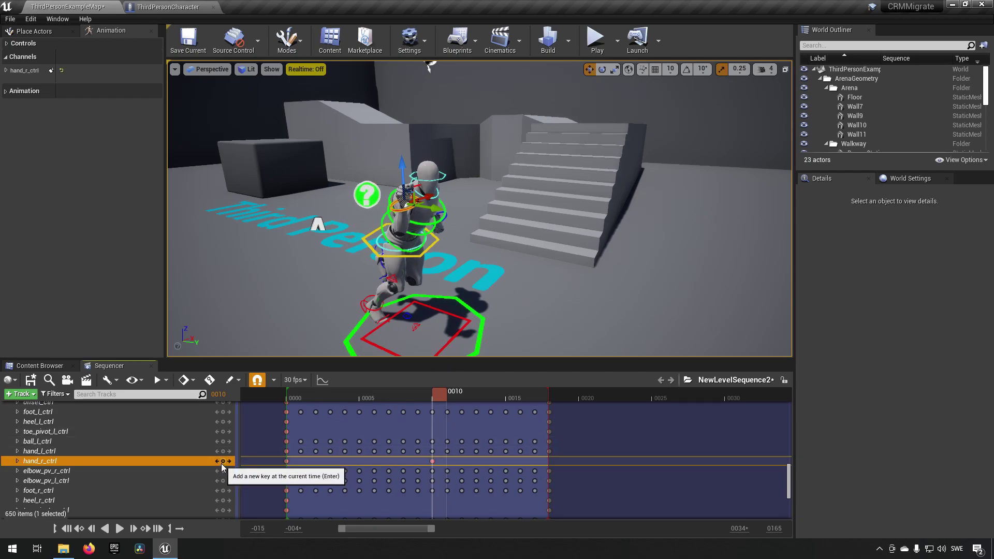
left_click_drag(446, 395, 552, 408)
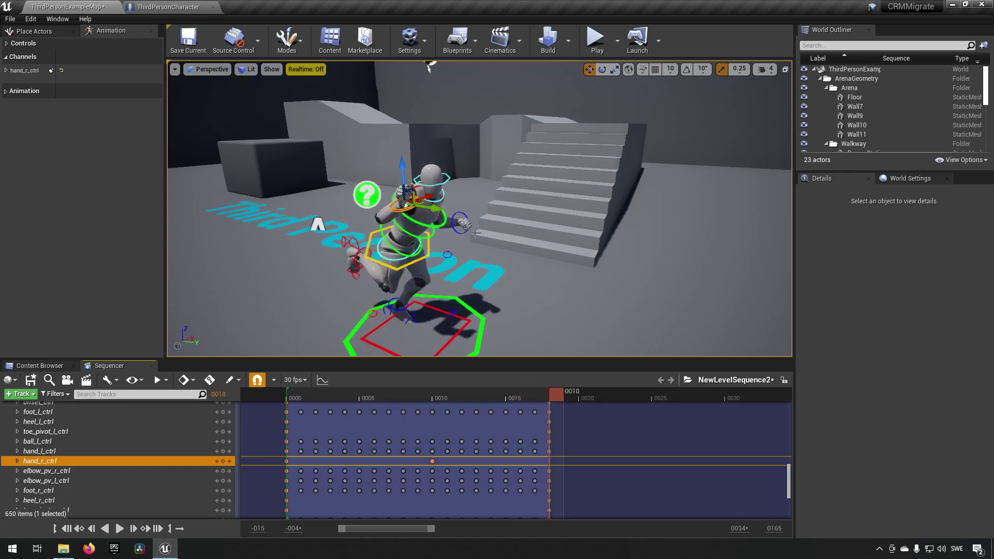
left_click_drag(440, 218, 399, 191)
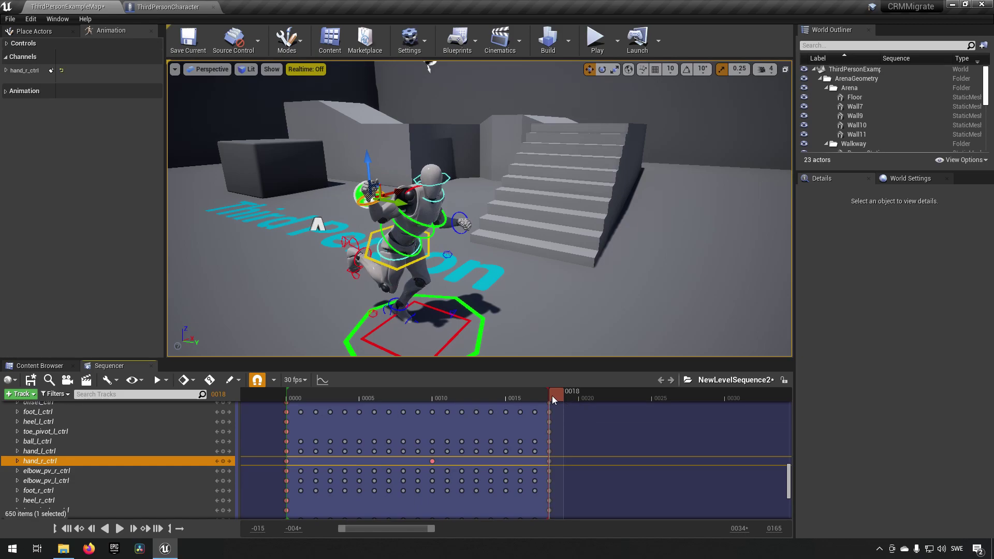
left_click_drag(548, 395, 296, 390)
- Play back the edited run to check the hand stays raised
left_click(119, 528)
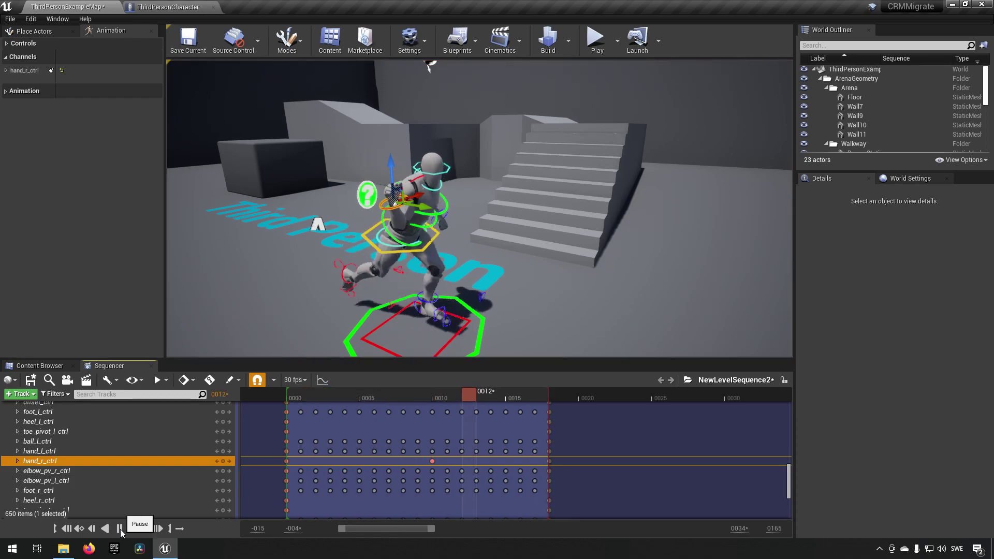
left_click(120, 528)
left_click(120, 528)
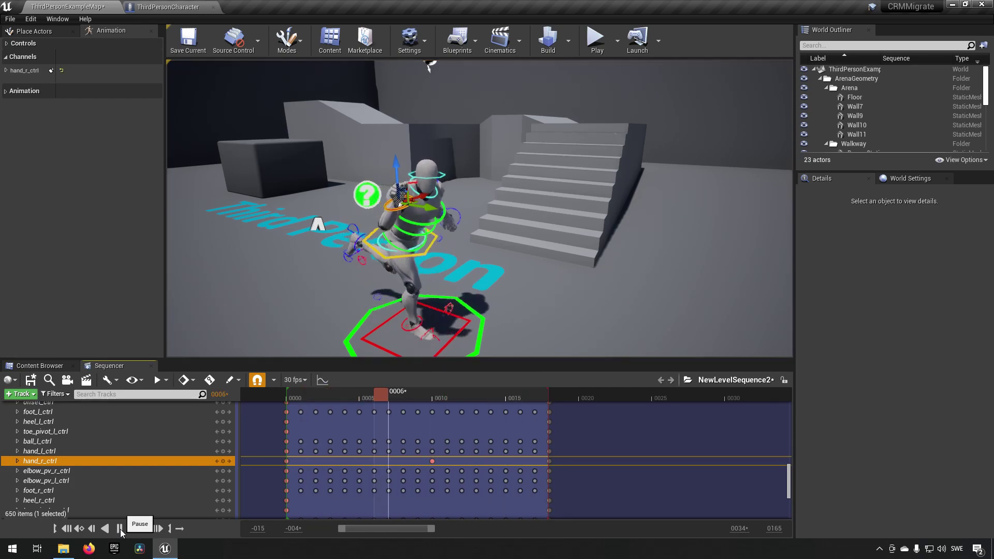
left_click(120, 528)
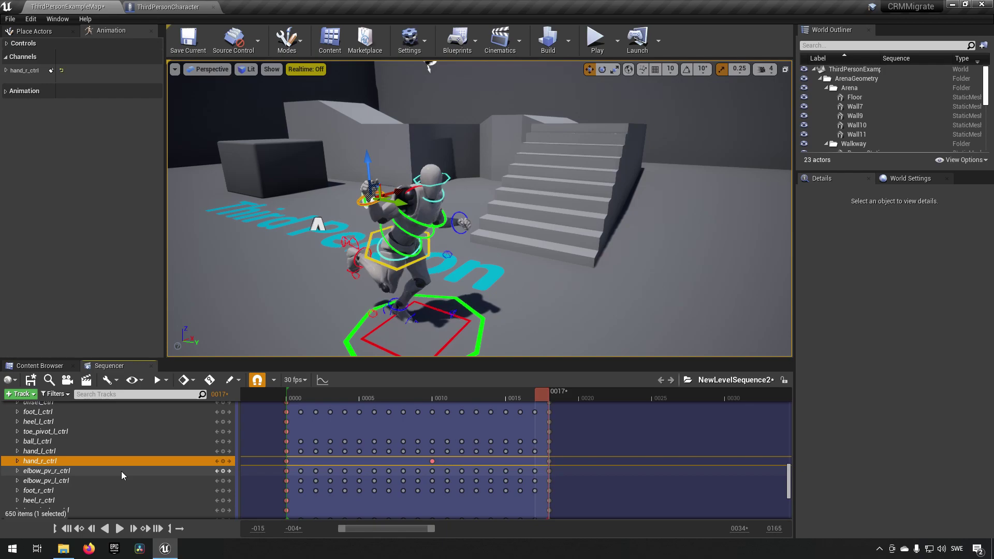
- Bake the SK_Mannequin track into a new animation sequence named AnimRunVictory and export it
scroll(121, 471, "up", 15)
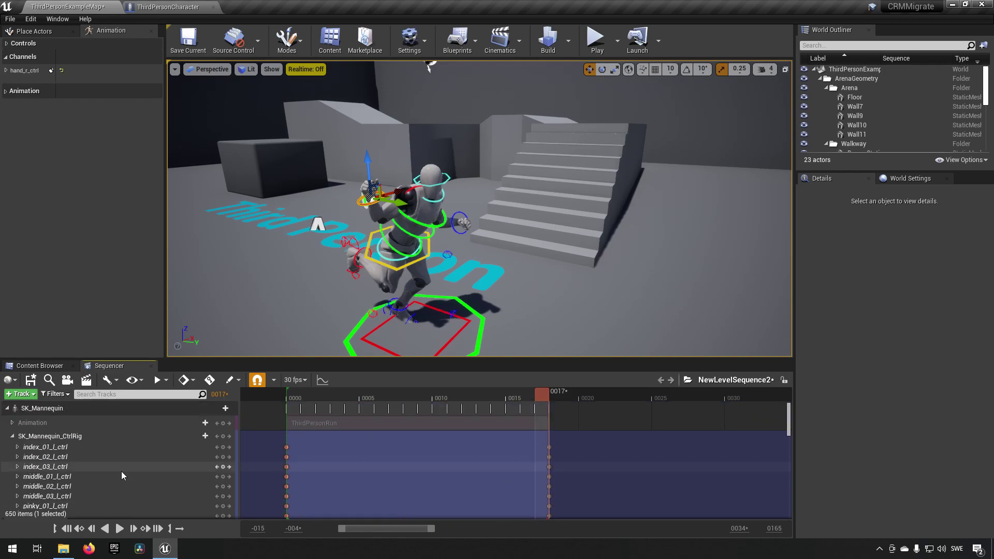
right_click(59, 411)
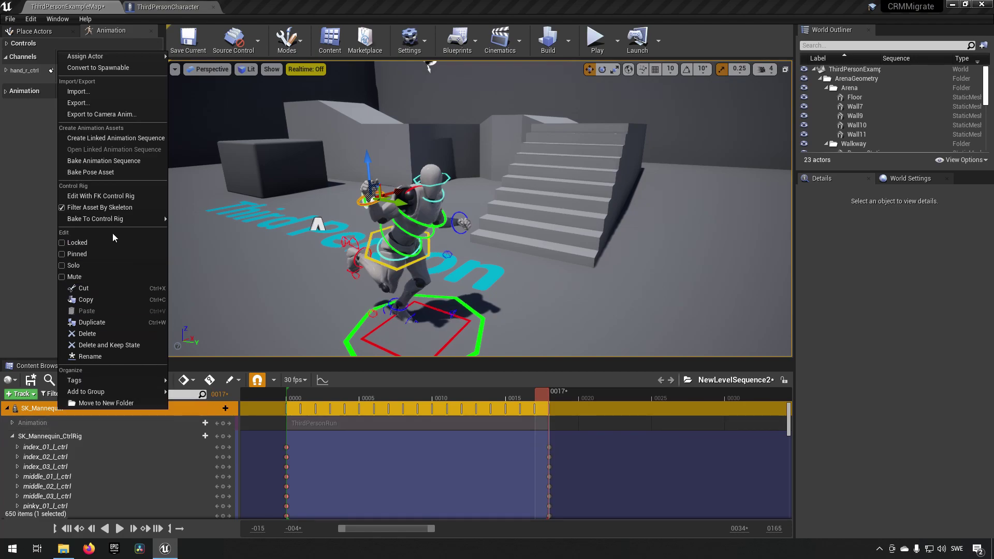
left_click(112, 161)
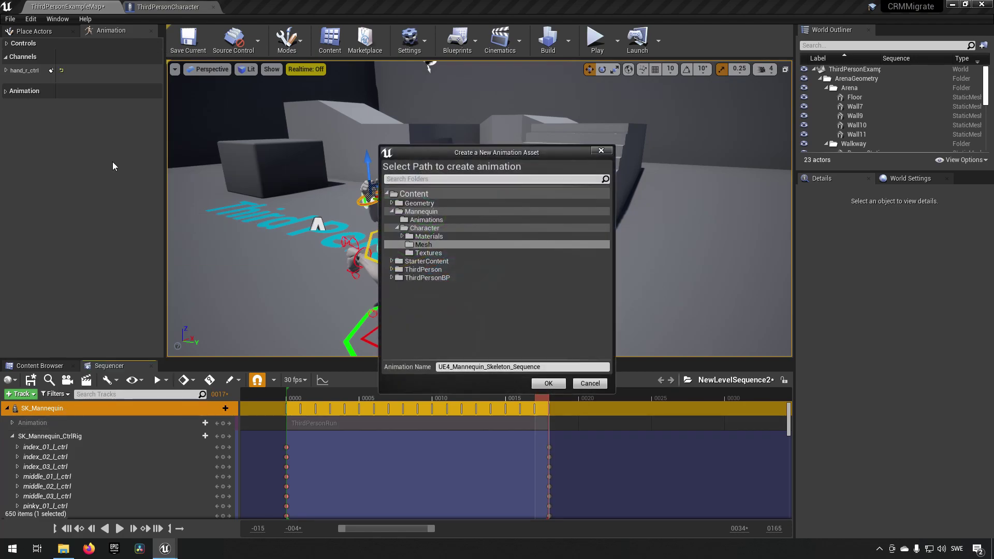
left_click_drag(549, 367, 410, 367)
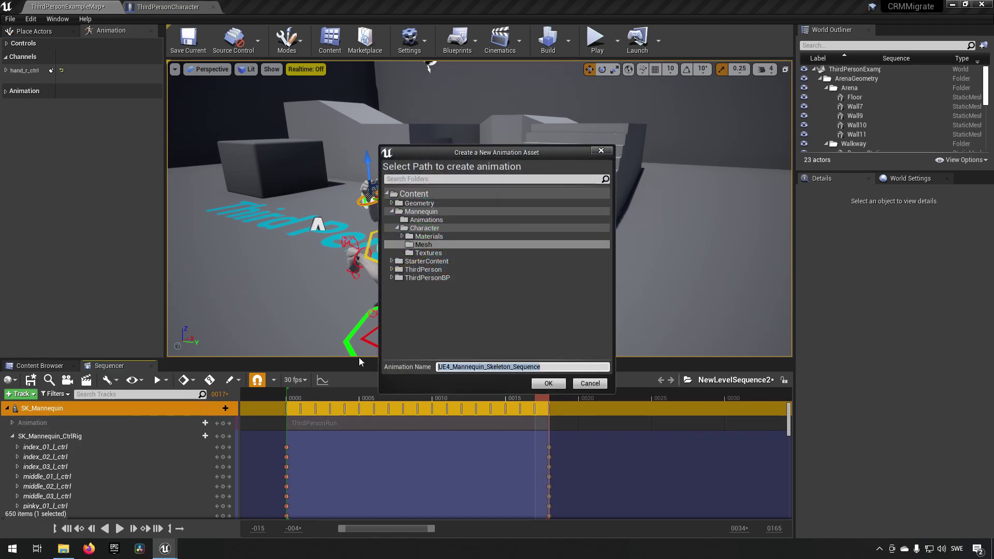
type("Anim")
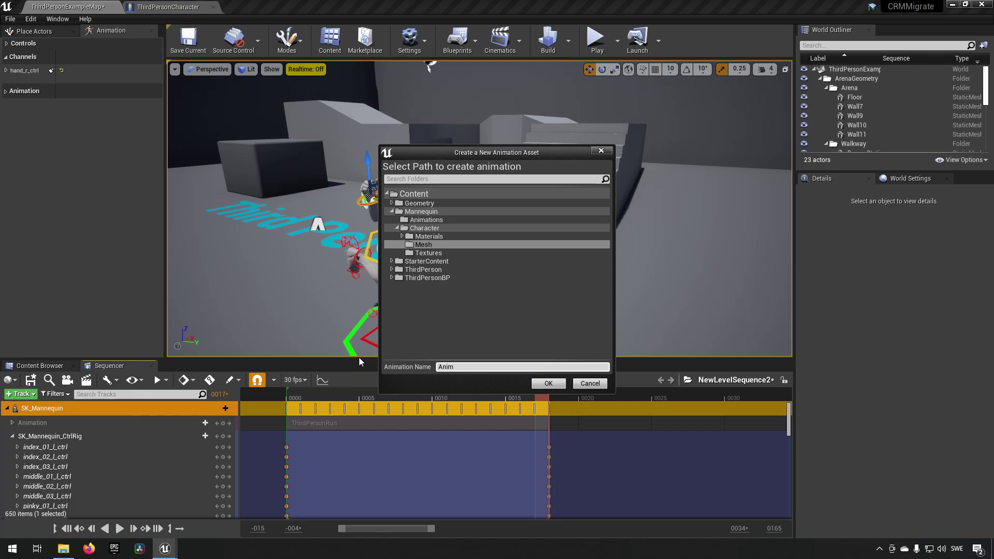
type("RunVictory")
left_click(549, 383)
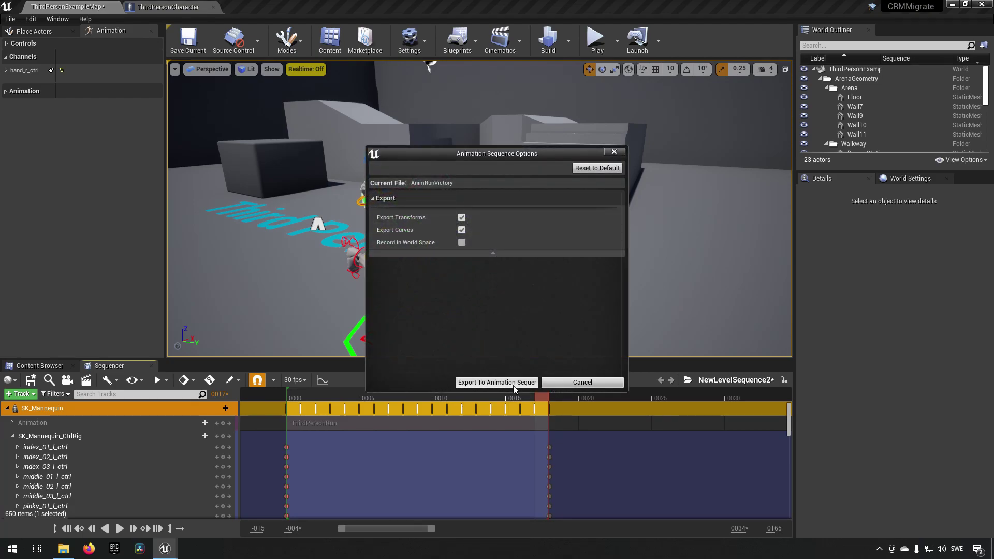
left_click(516, 383)
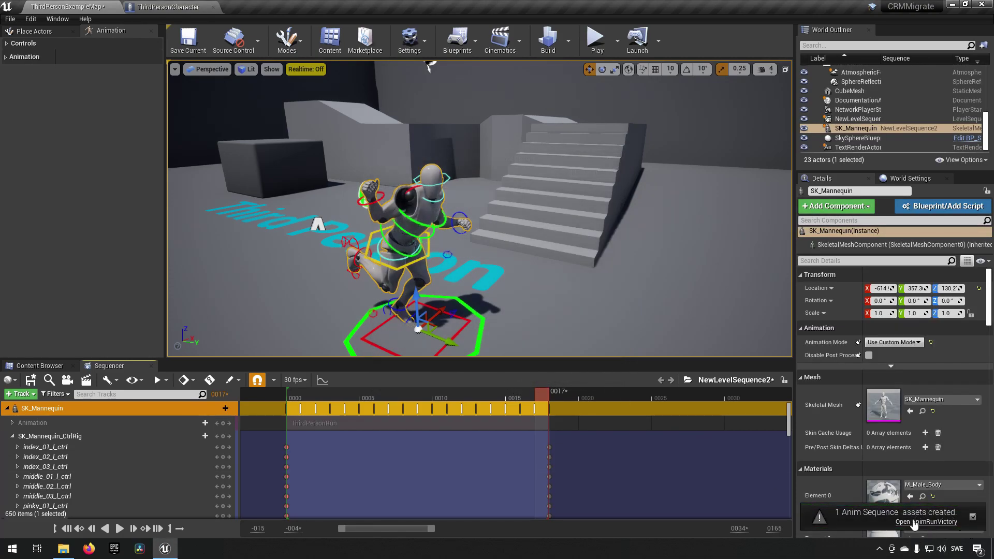
- Open AnimRunVictory, reset the level timeline to the start, and return to its preview
left_click(913, 522)
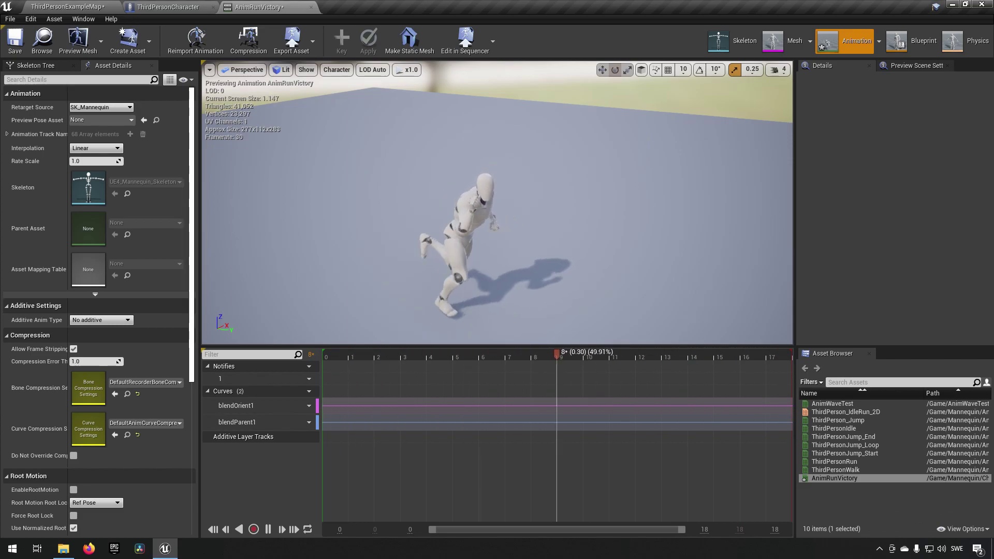
left_click(71, 7)
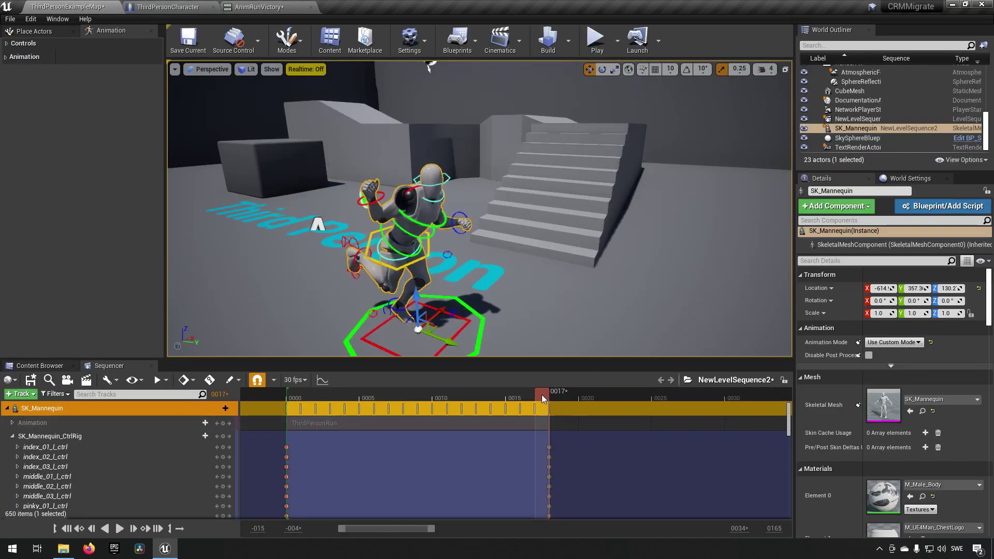
mouse_move(542, 398)
left_mouse_down()
mouse_move(295, 401)
mouse_move(557, 408)
left_mouse_up()
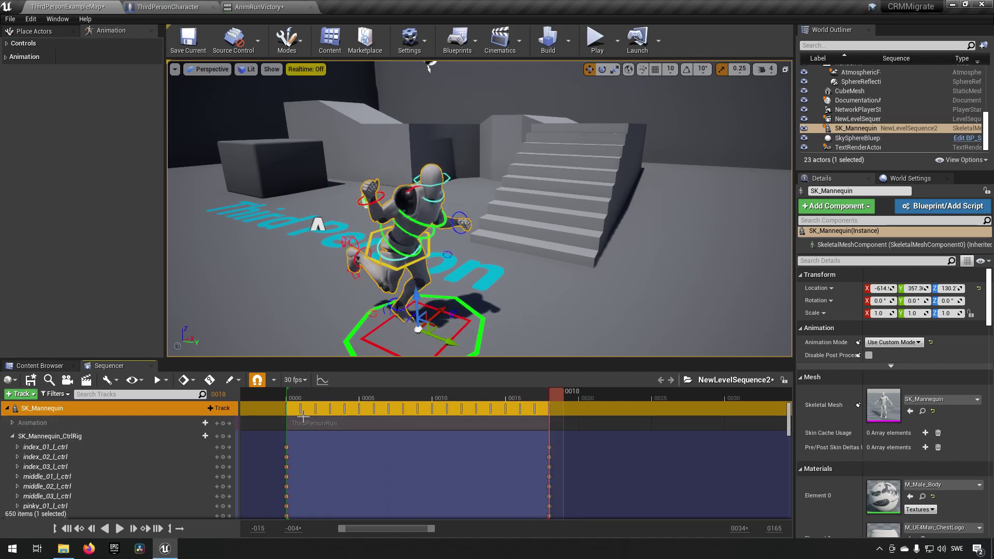
left_click(253, 6)
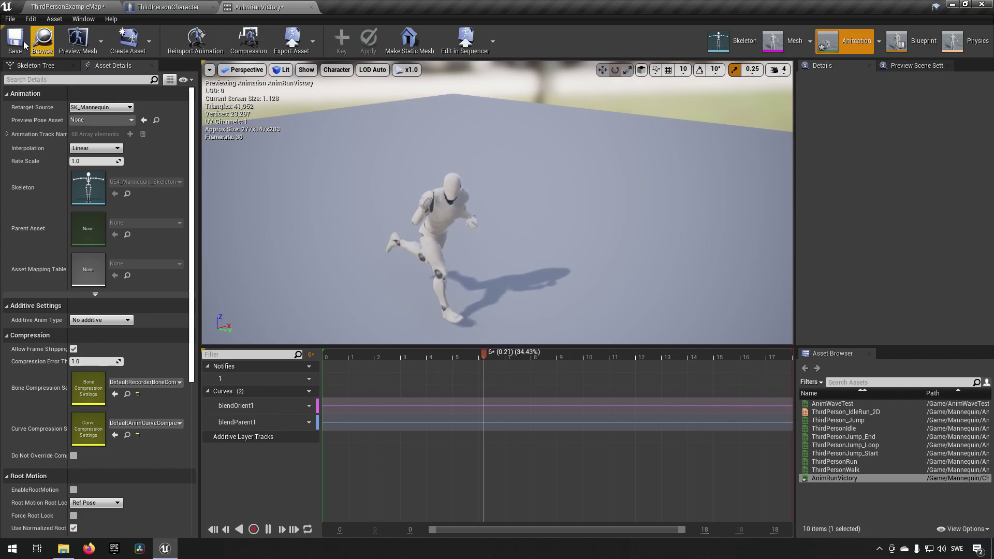
- Pause the preview and delete the SK_Mannequin tracks from NewLevelSequence2
left_click(267, 529)
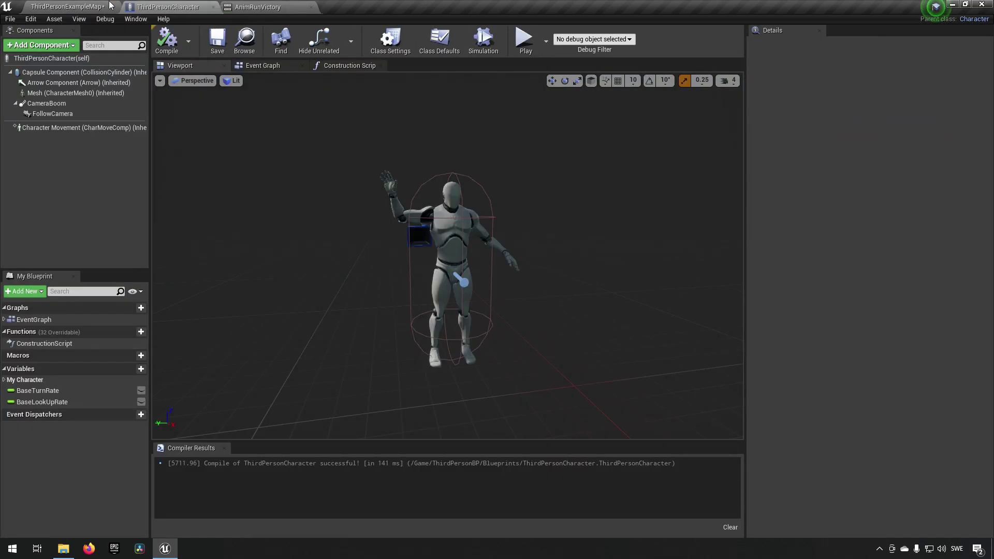
left_click(72, 6)
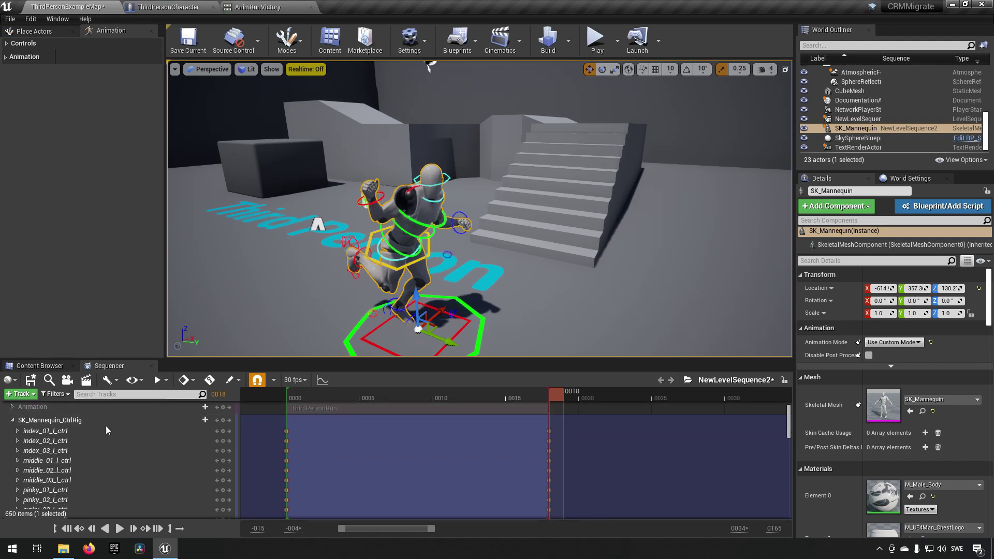
left_click(110, 438)
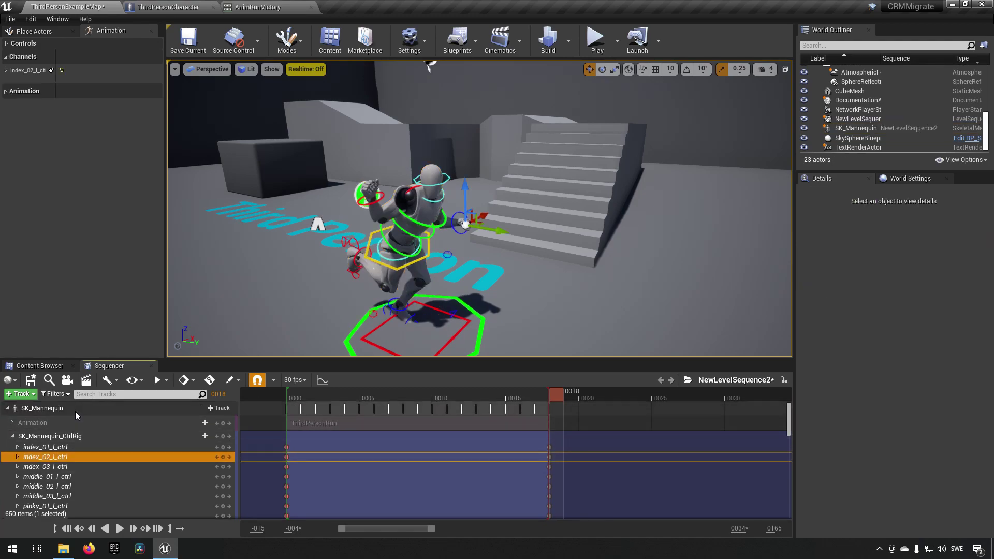
left_click(75, 409)
key("Delete")
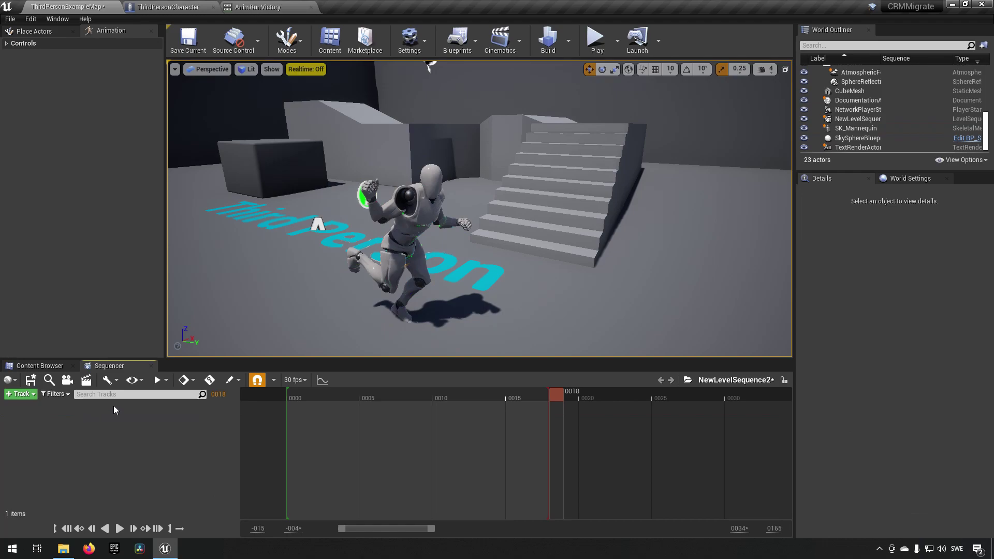
- Delete the SK_Mannequin and NewLevelSequence2 actors from the level
left_click(875, 129)
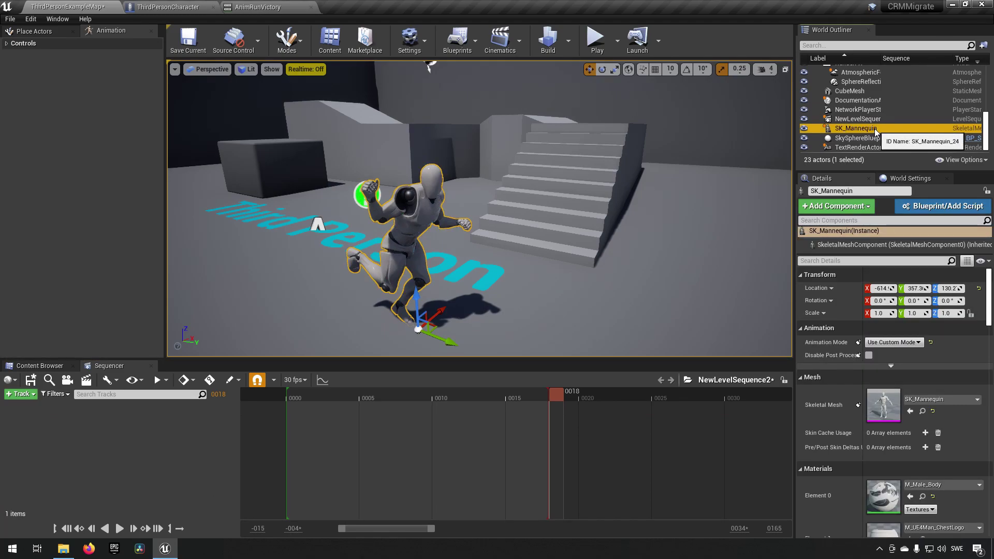
key("Delete")
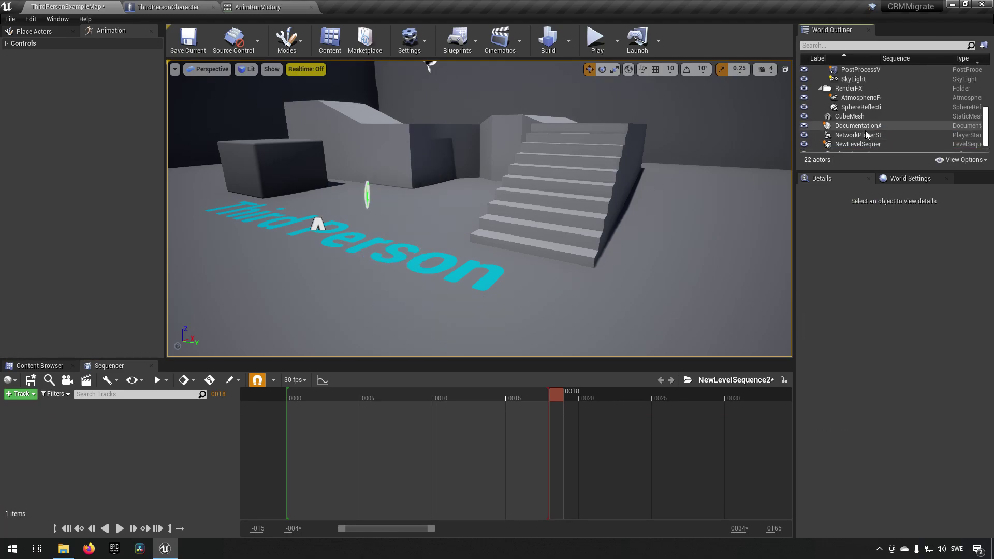
scroll(884, 136, "up", 5)
scroll(883, 136, "up", 2)
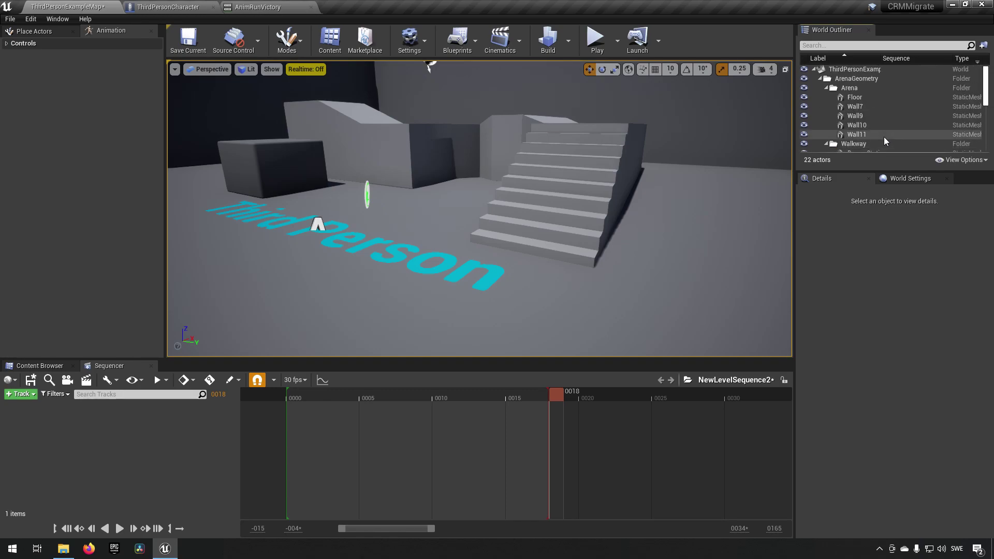
scroll(883, 137, "down", 5)
left_click(869, 129)
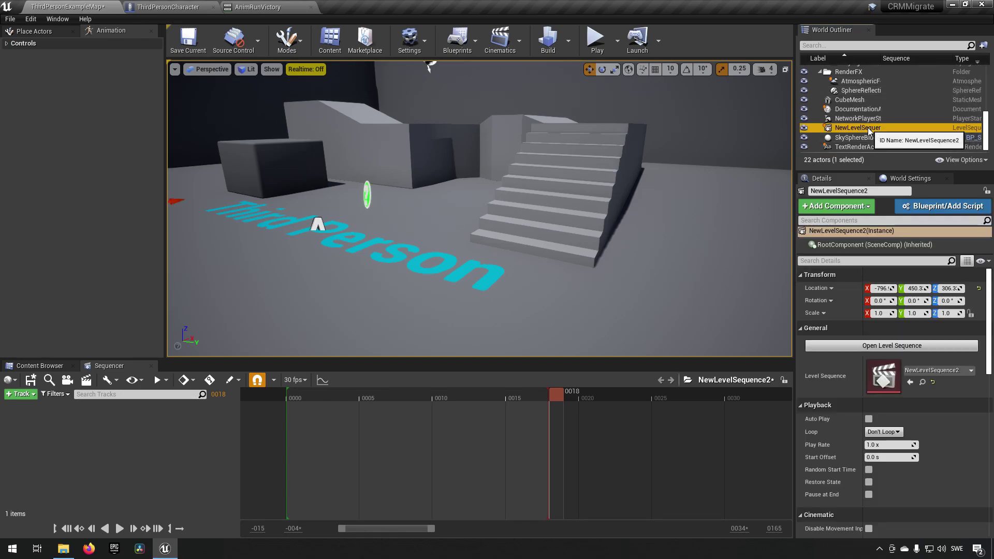
key("Delete")
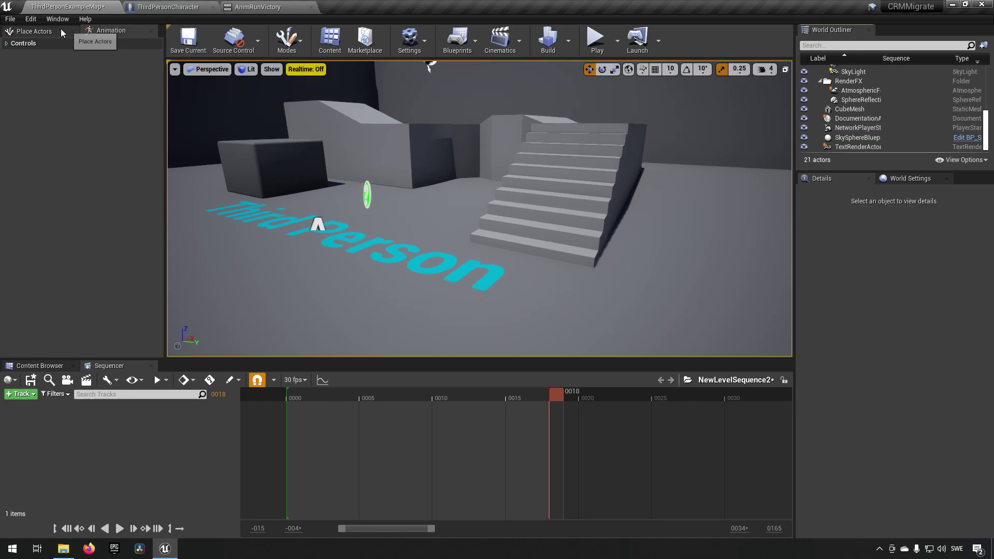
- Save the level and all changed assets with File > Save All
left_click(18, 20)
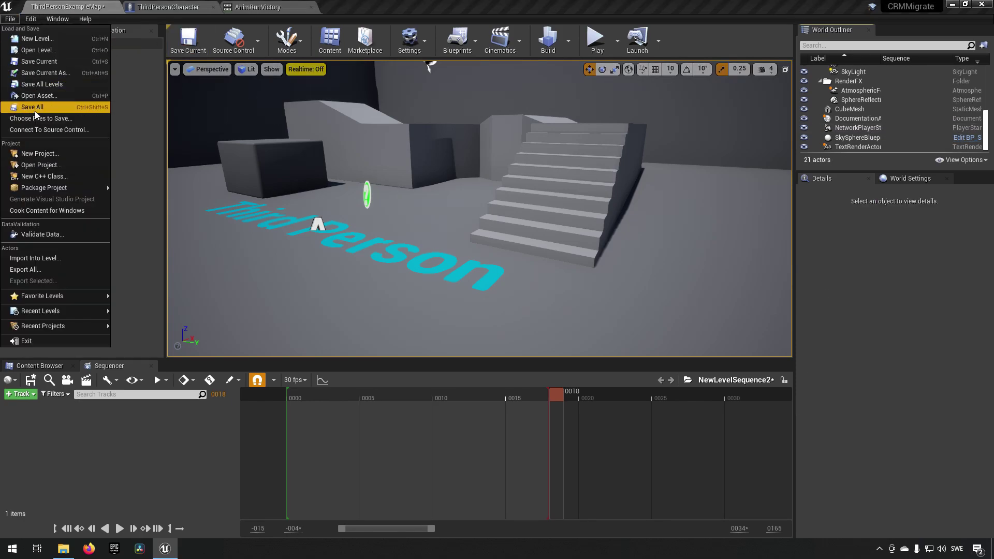
left_click(37, 114)
key("ctrl+r")
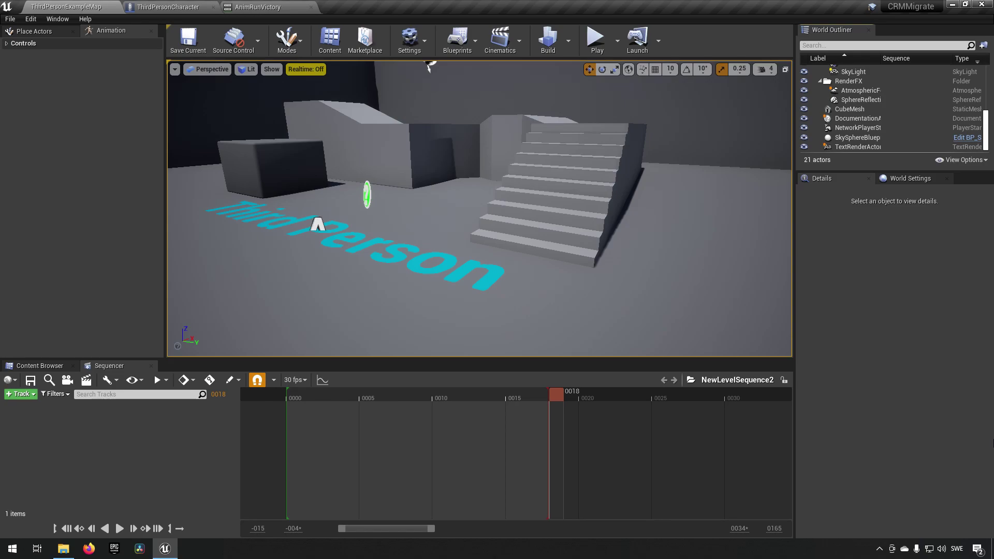
- Close Sequencer and open the ThirdPersonRun animation from the Mannequin Animations folder
left_click(152, 365)
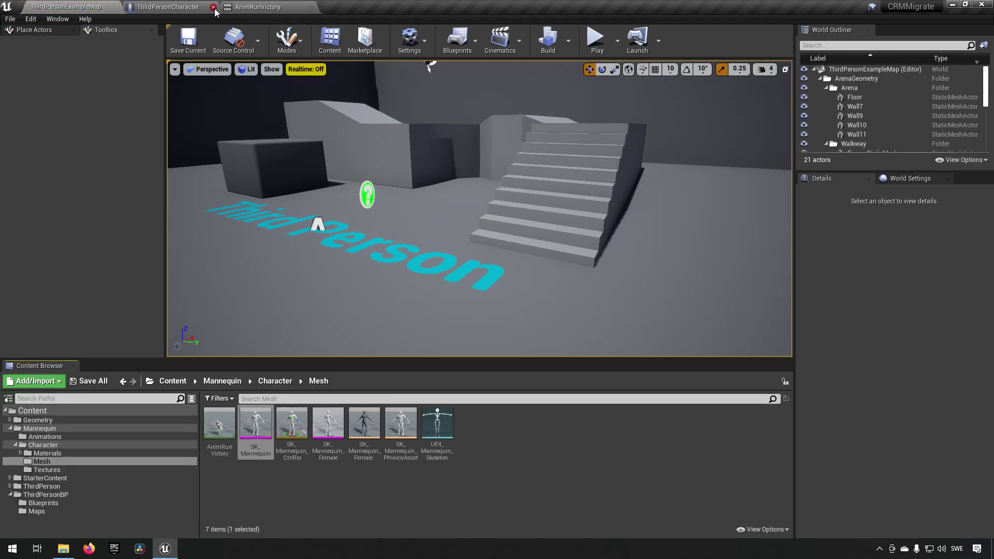
left_click(191, 7)
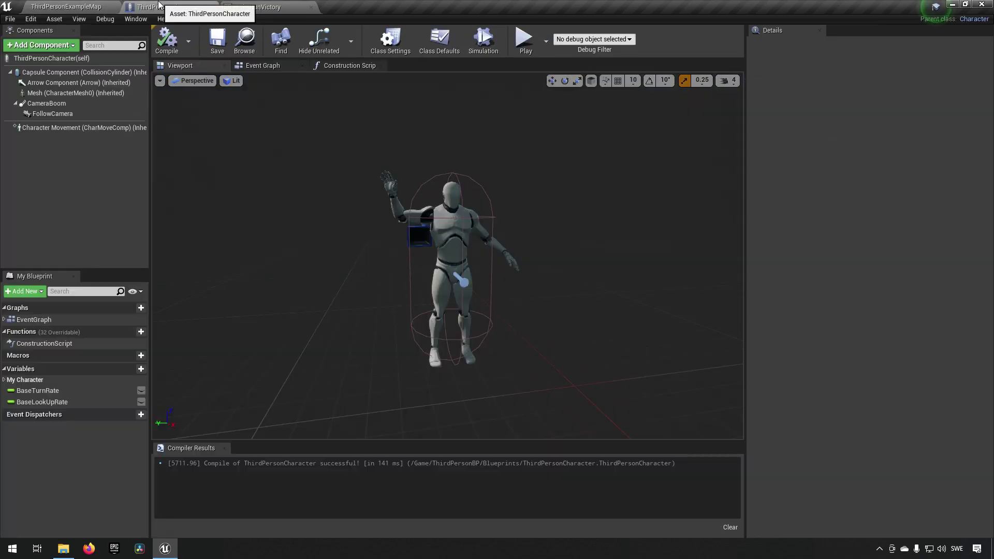
left_click(79, 6)
left_click(45, 437)
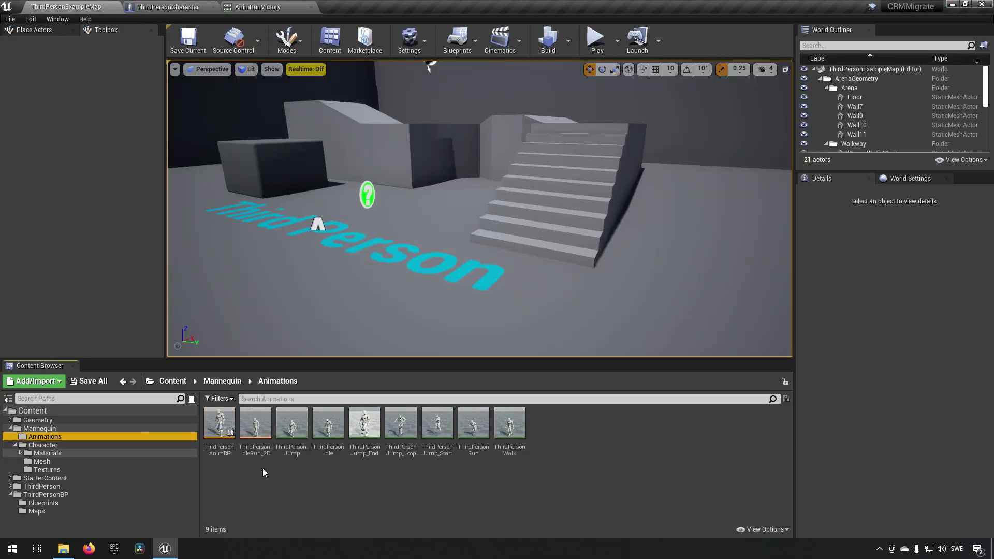
left_click(489, 504)
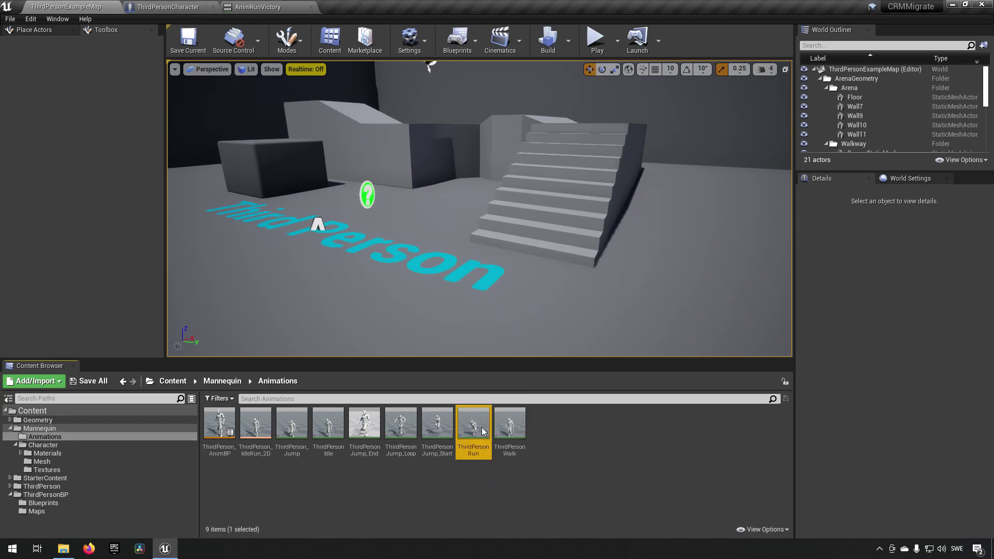
double_click(474, 424)
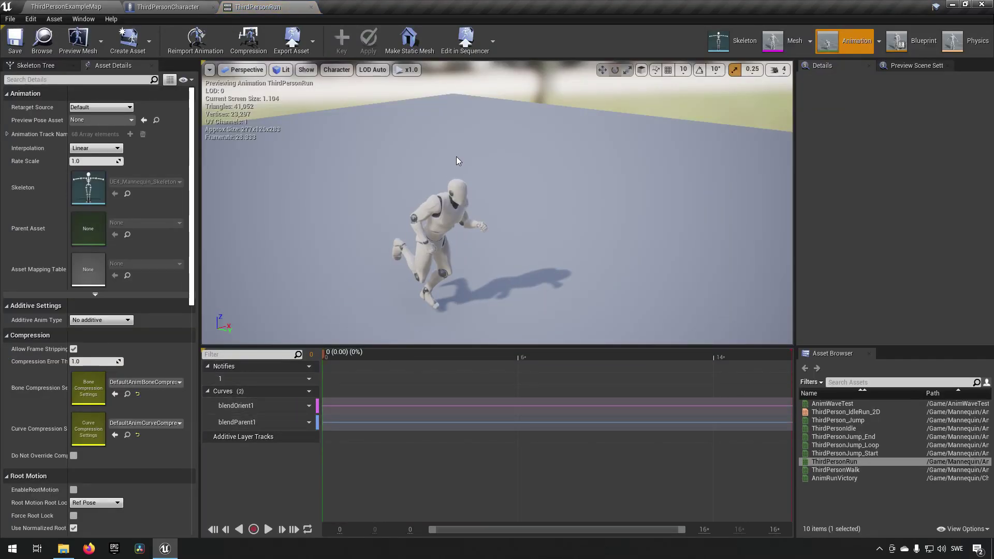
- Choose Edit in Sequencer > Bake To Control Rig > SK_Mannequin_CtrlRig
left_click(474, 47)
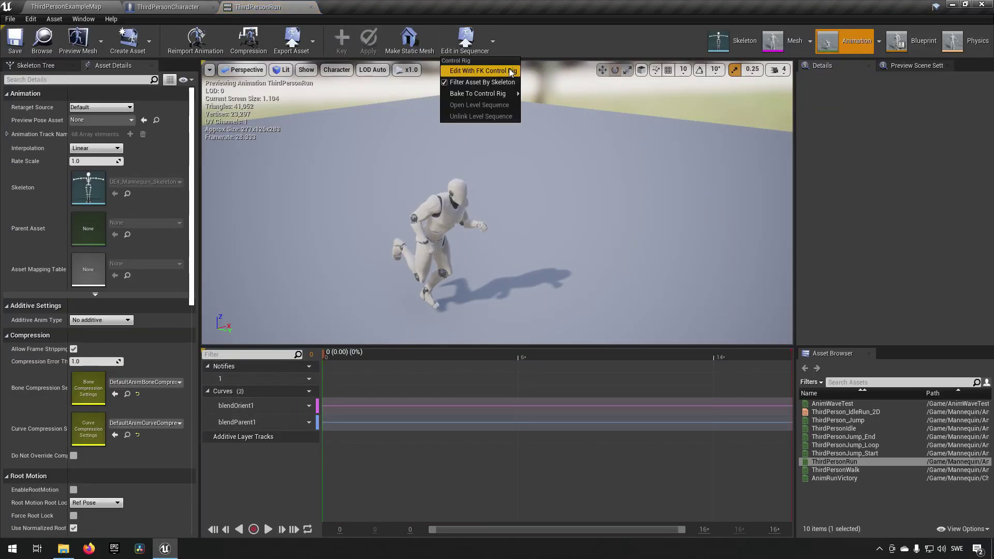
mouse_move(473, 94)
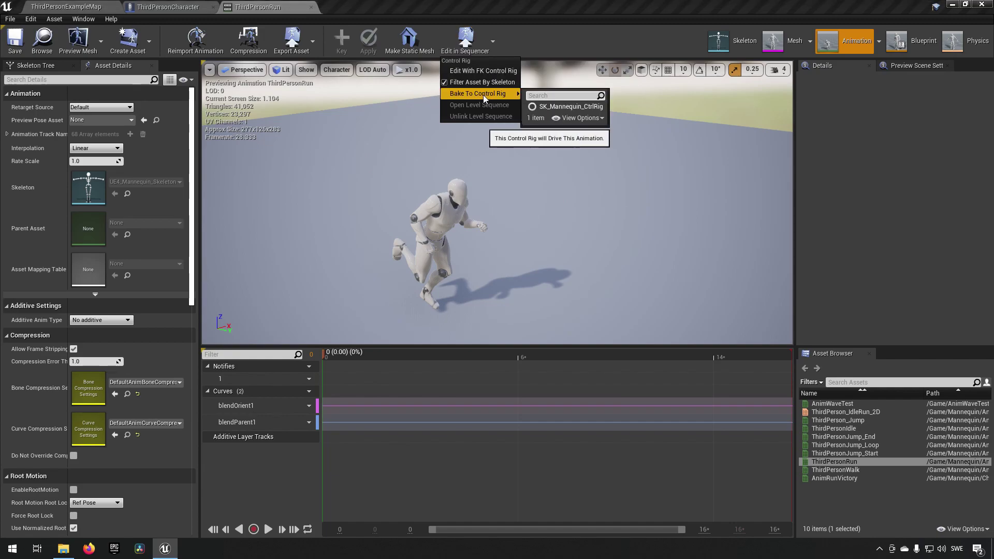
left_click(569, 106)
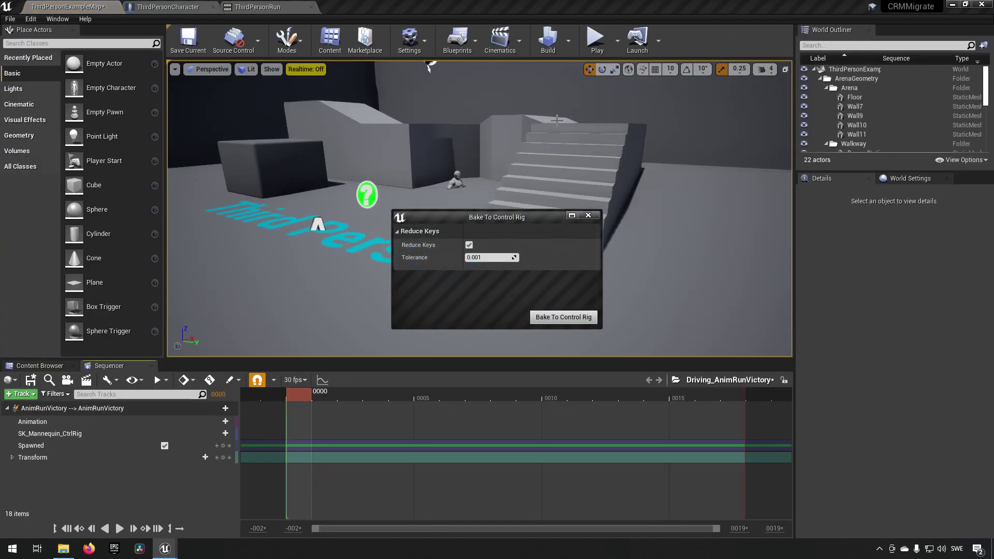
- Confirm the bake with key reduction on, then expand and collapse the control rig track to inspect its controls
left_click(563, 317)
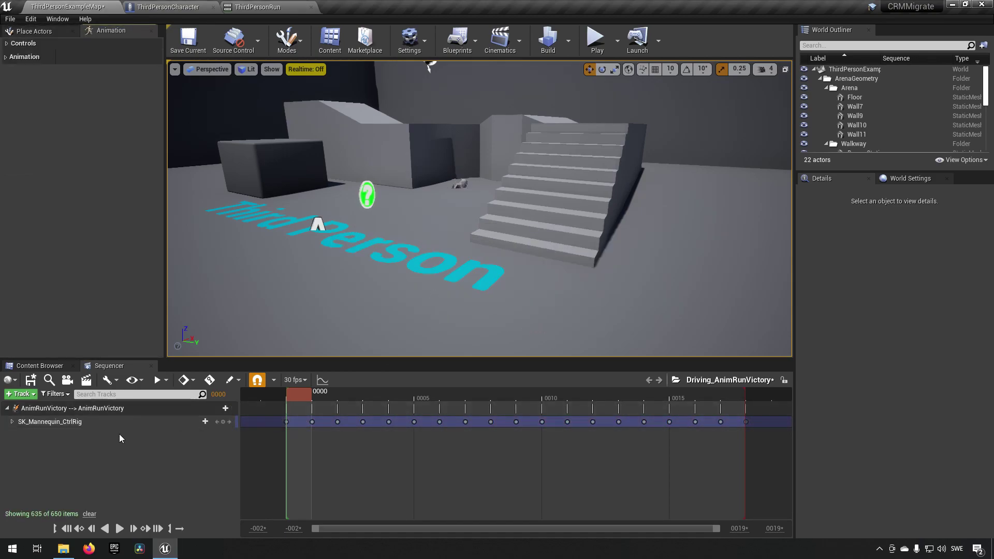
left_click(13, 422)
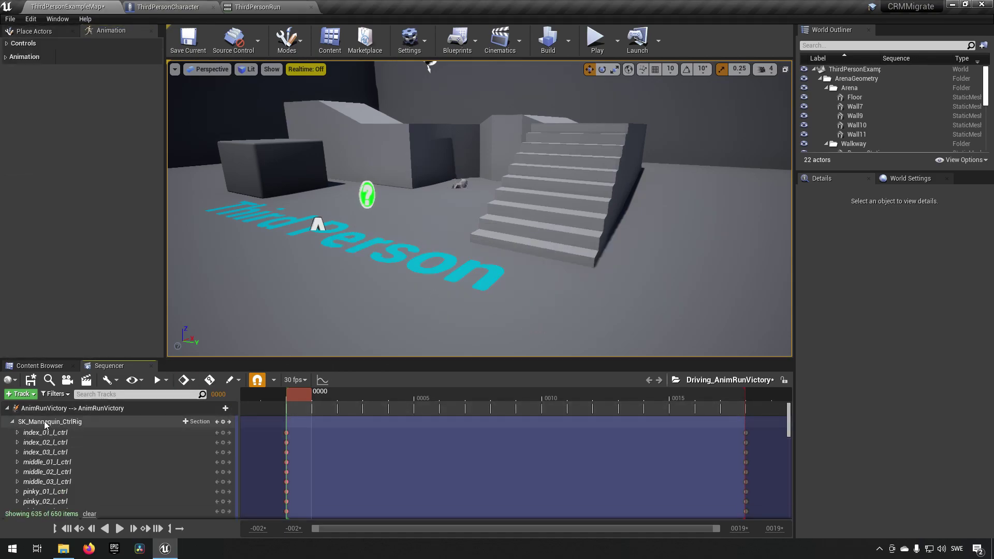
scroll(43, 417, "down", 5)
scroll(43, 416, "up", 6)
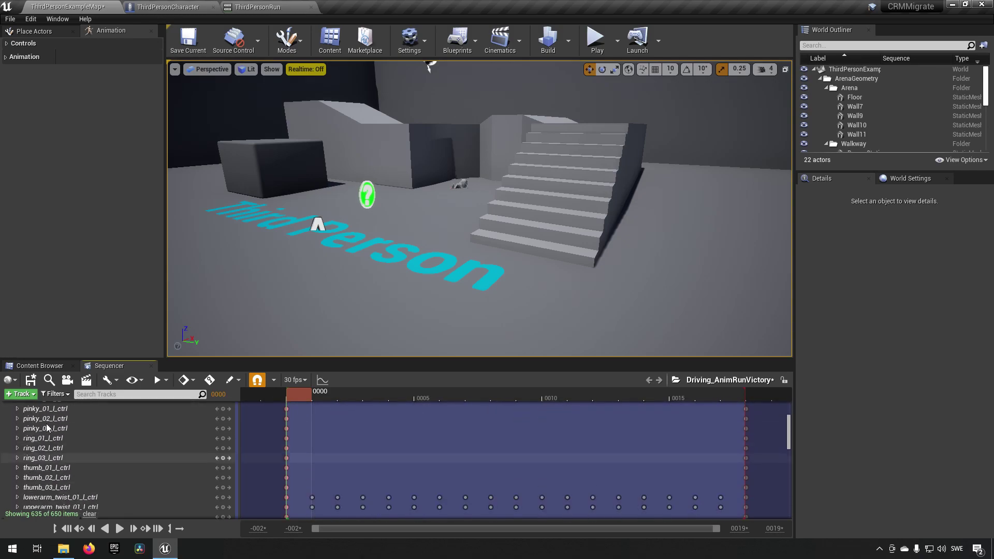
left_click(12, 422)
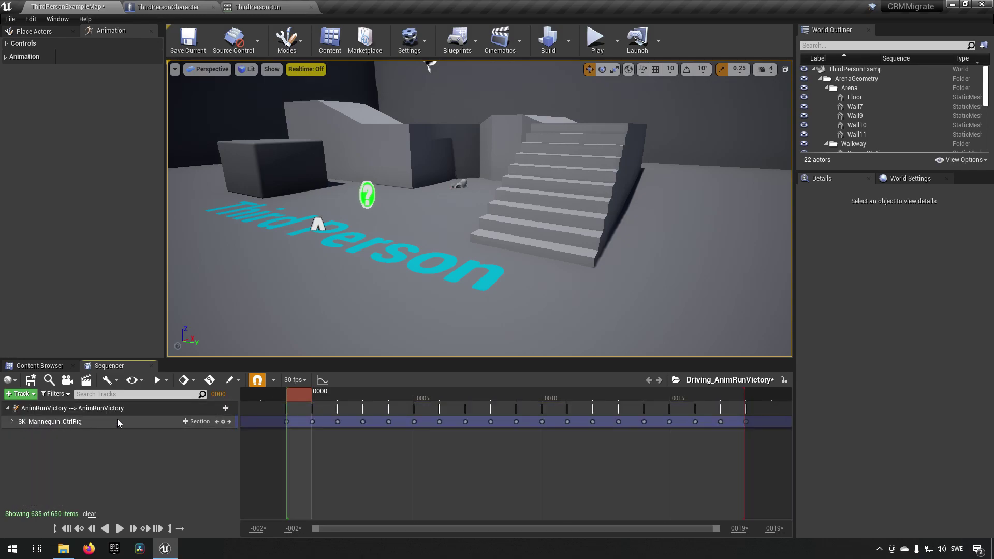
- Move the driven mannequin near the stairs, to Z 150.2 and X -482
left_click(93, 408)
right_click_drag(479, 207, 533, 196)
left_click_drag(459, 206, 458, 145)
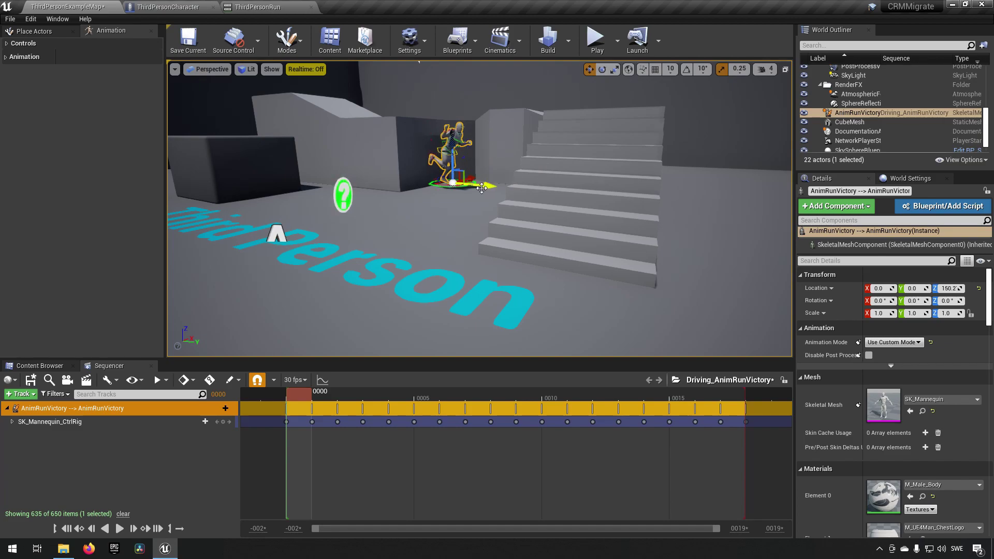
left_click_drag(472, 178, 420, 268)
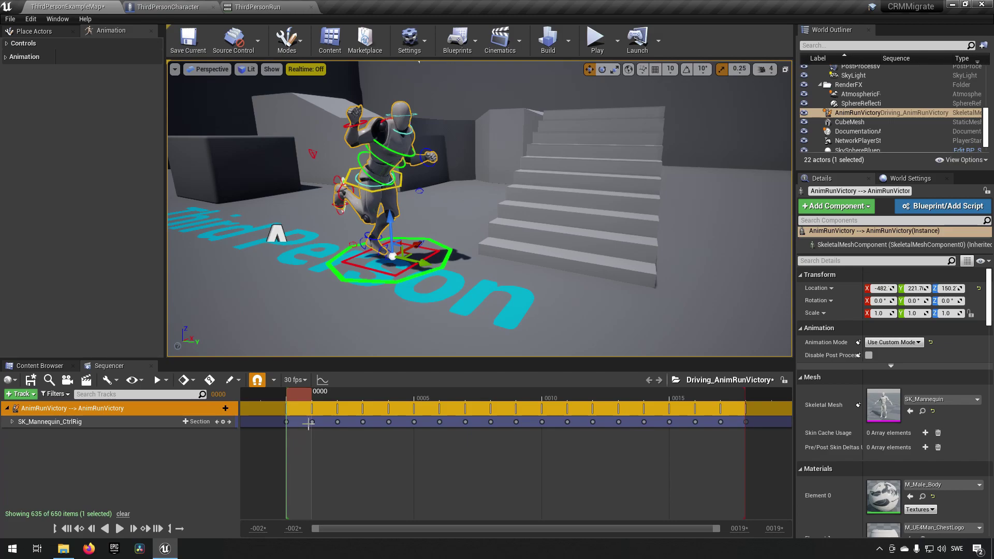
- Scrub through the baked run's frames to check the pose, then reselect the mannequin's track
left_click_drag(309, 395, 340, 398)
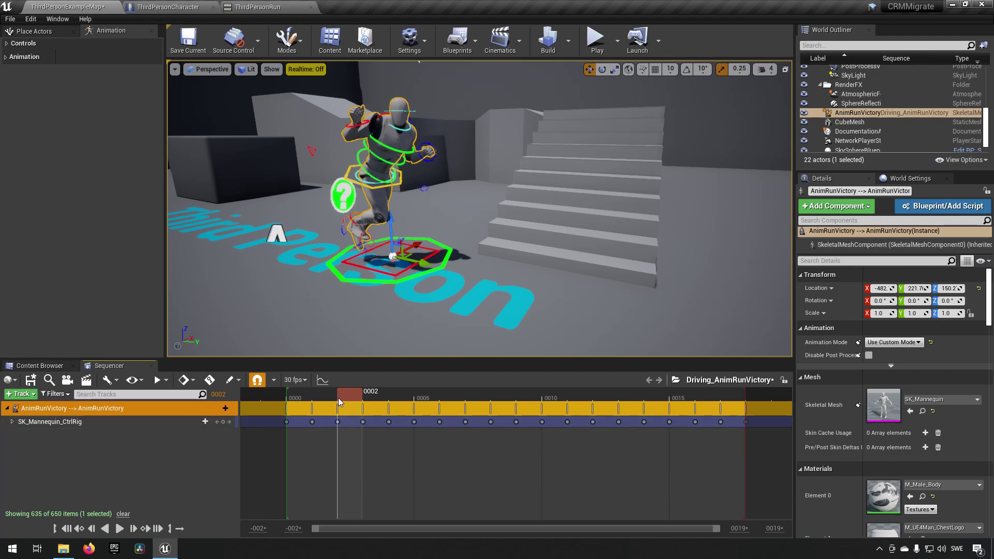
left_click_drag(342, 400, 299, 399)
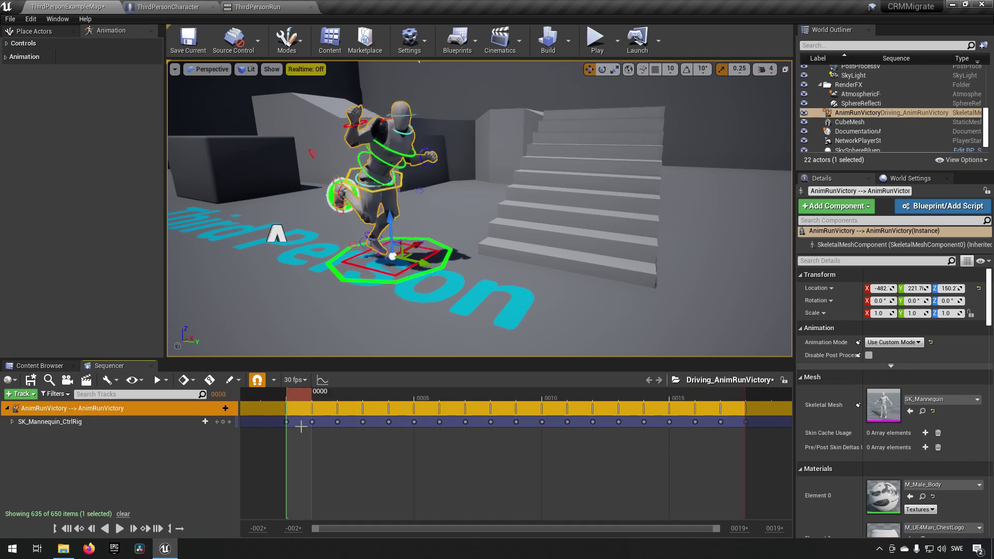
left_click(72, 421)
left_click(72, 408)
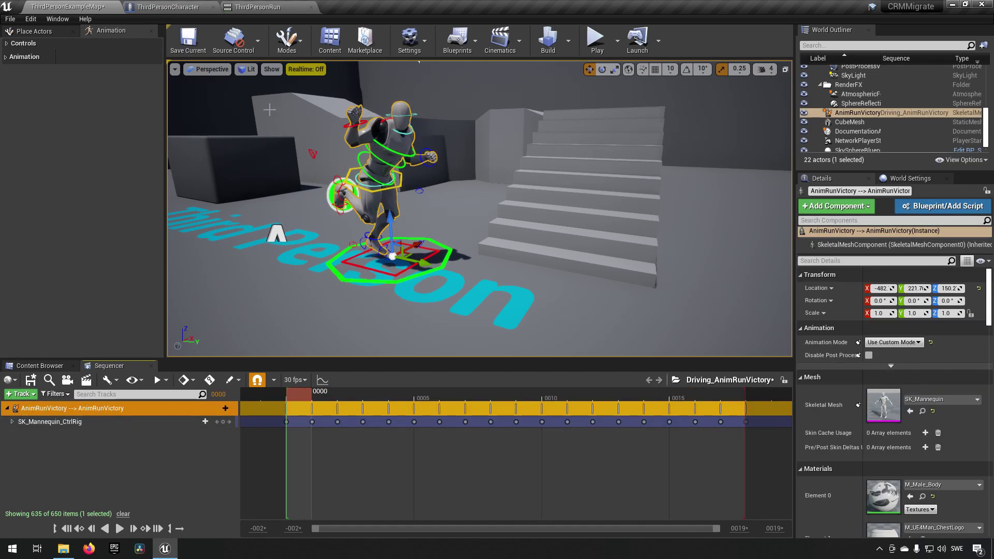
- Check the ThirdPersonRun animation editor, then return to the example map level
left_click(257, 7)
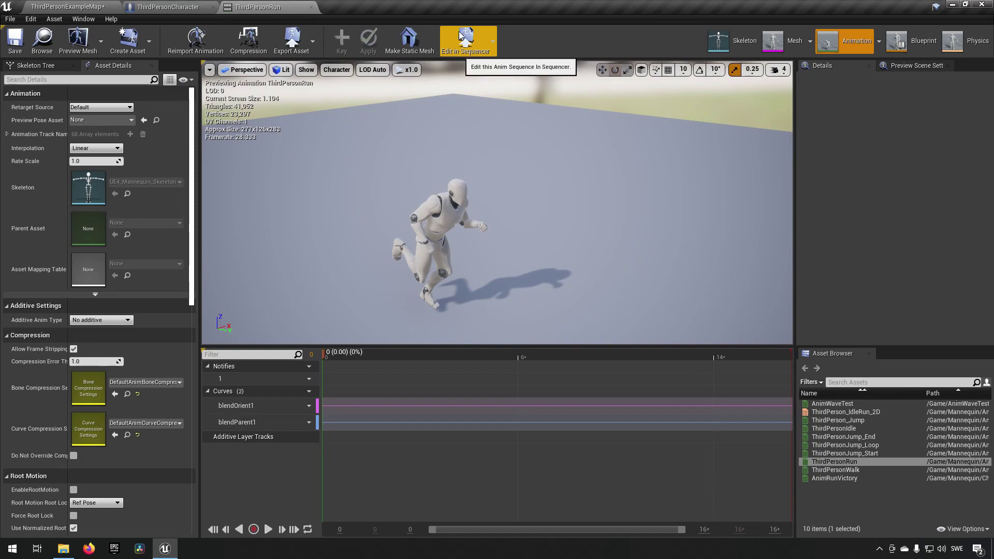
left_click(54, 6)
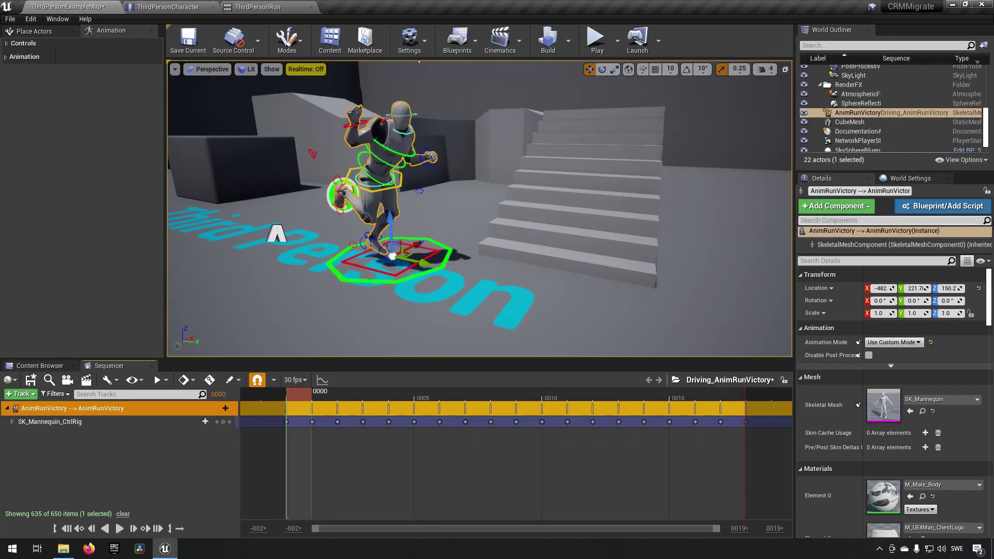